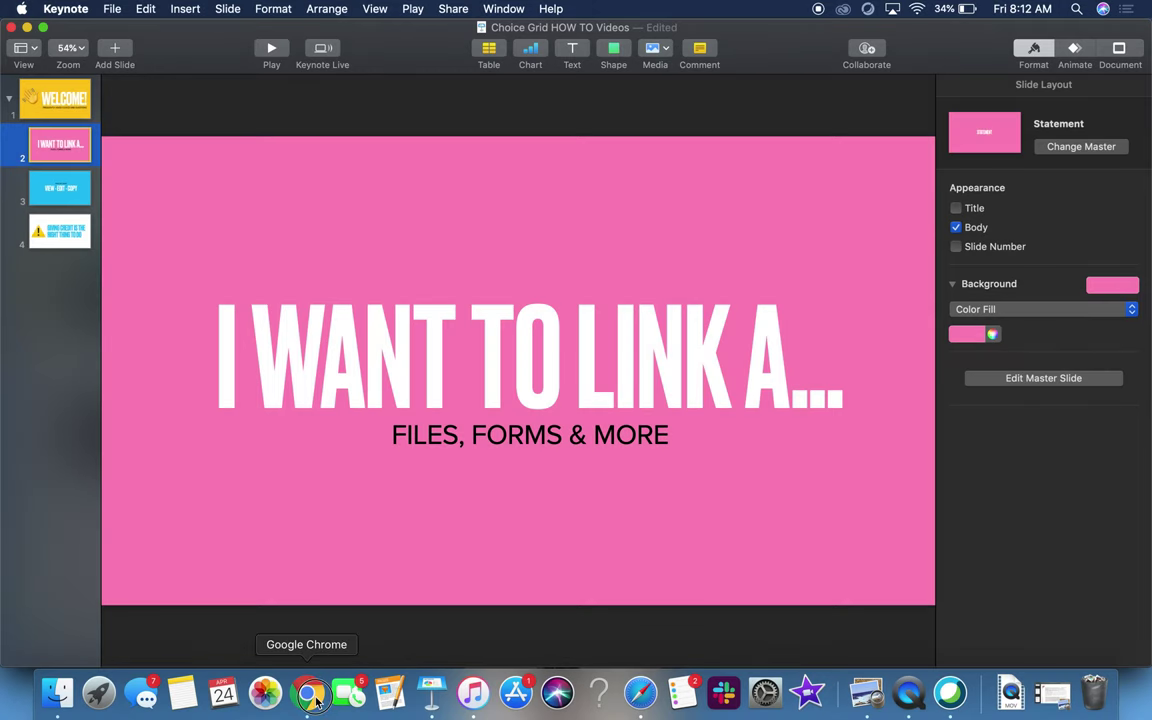
Step: Bring up the Let's Reset deck and check each tile's link, e.g. Meditate to nytimes.com and TED to ted.com
click(312, 697)
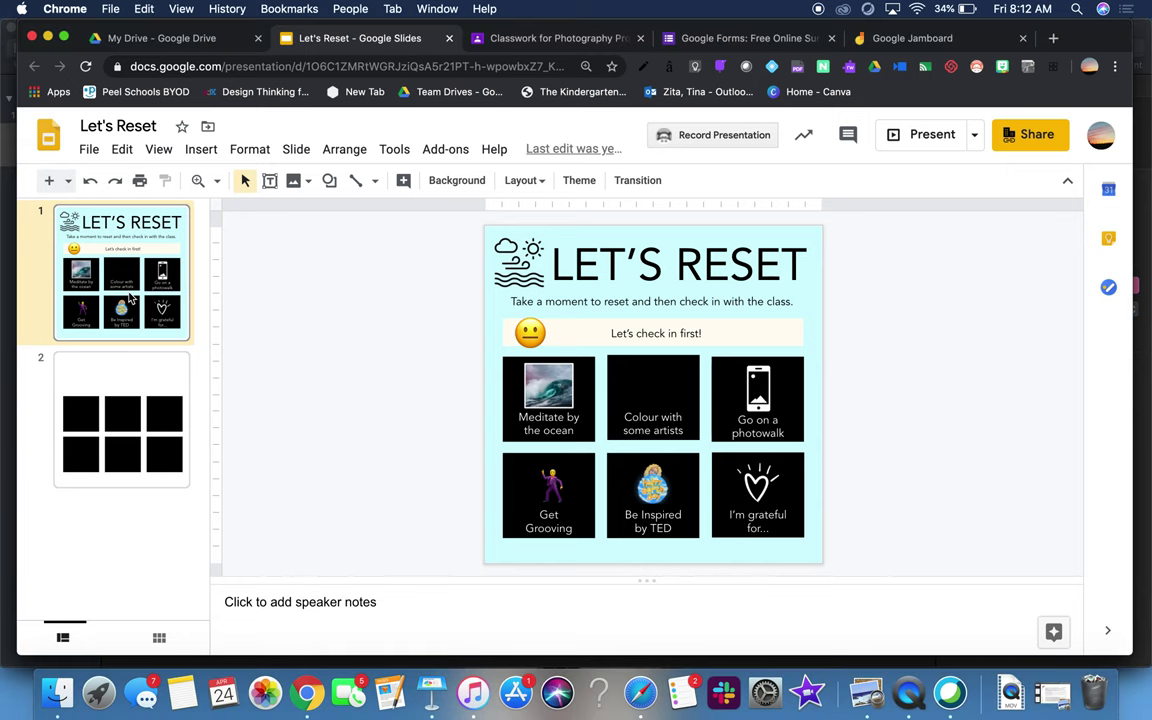
click(554, 432)
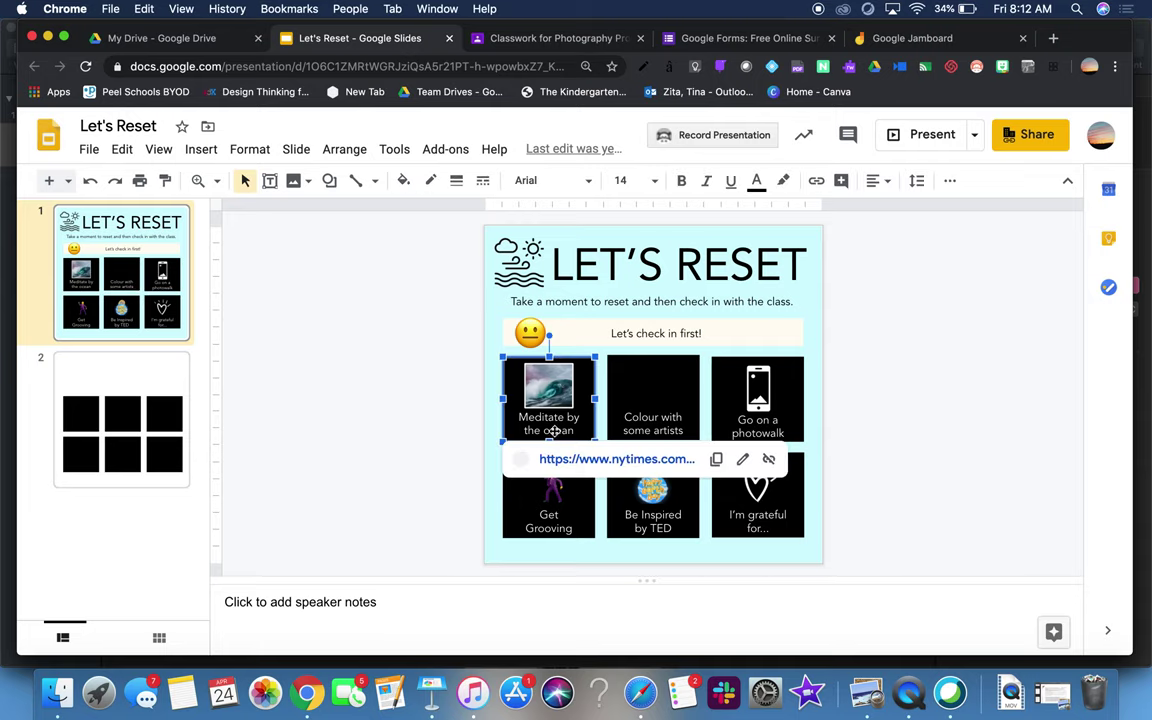
click(476, 481)
click(530, 480)
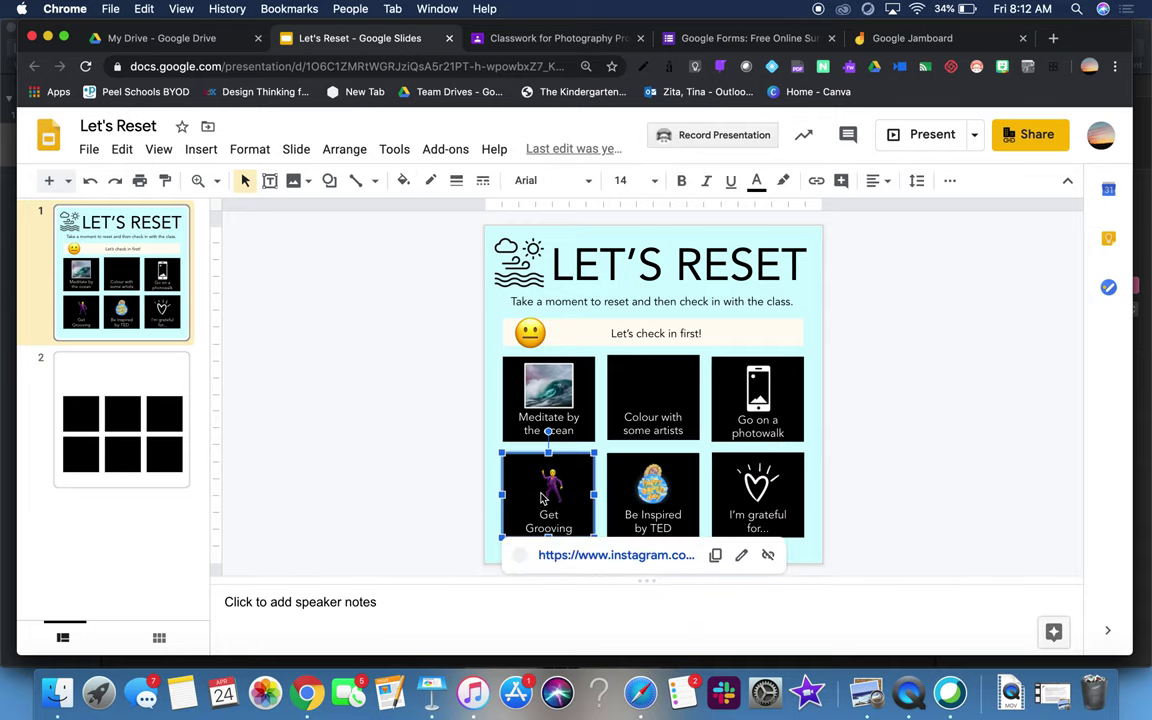
click(666, 488)
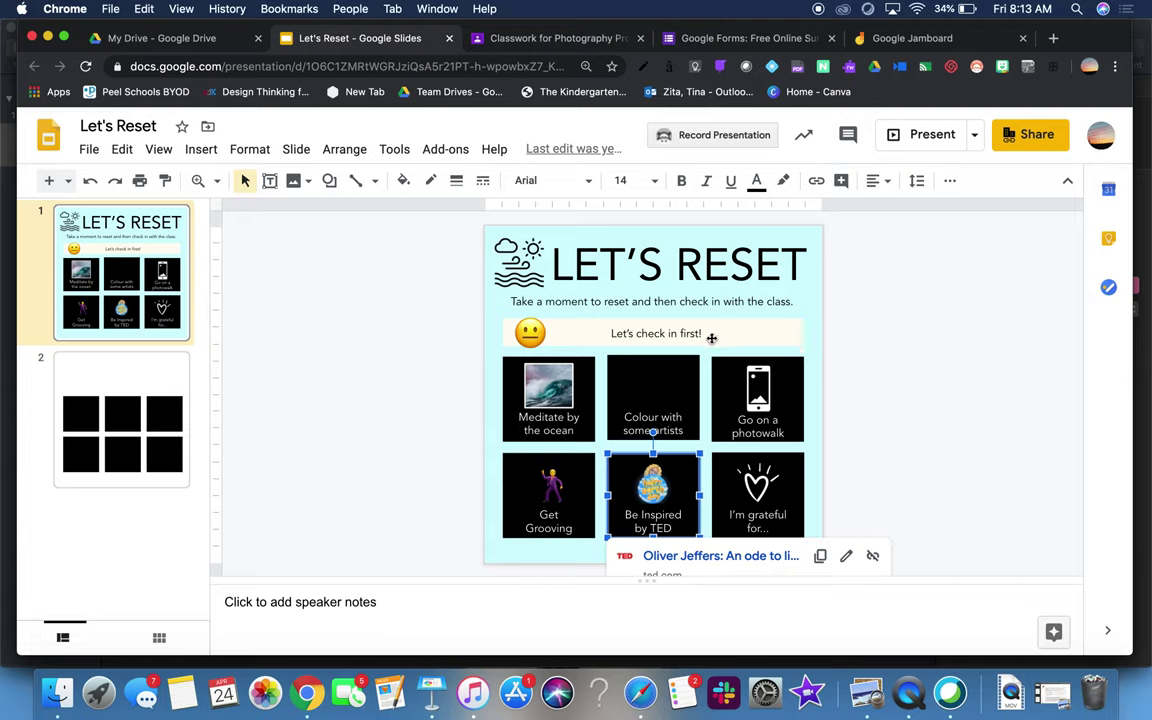
click(849, 351)
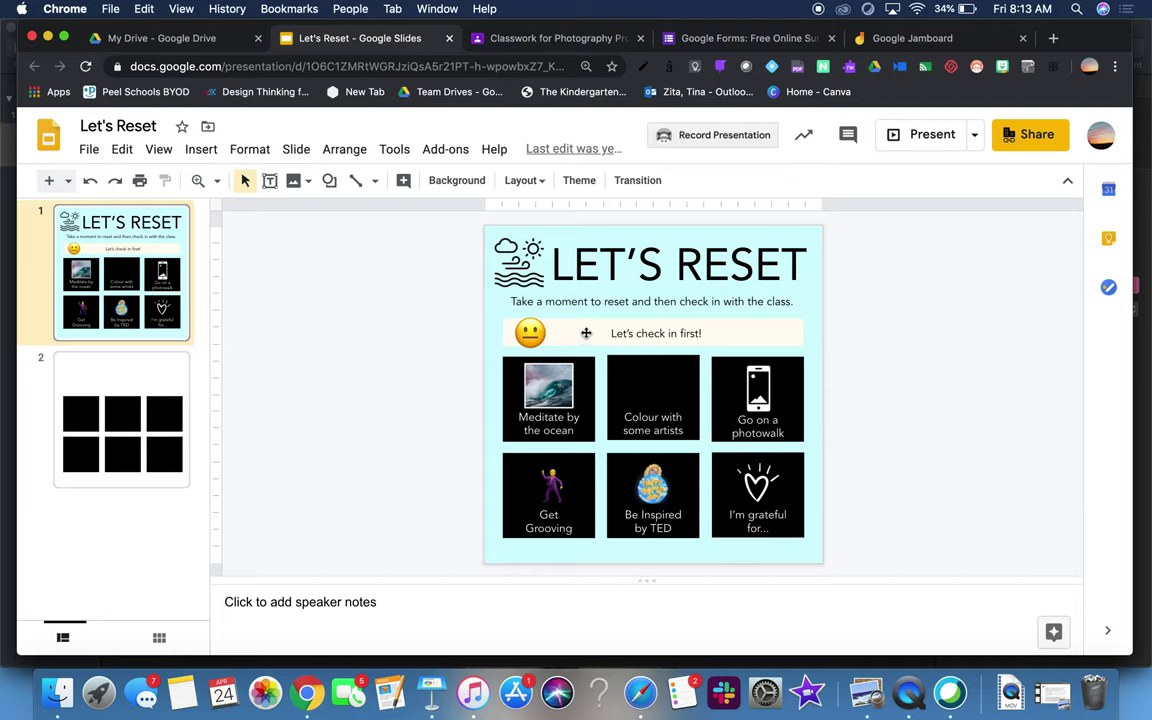
Step: Draw a rectangle covering the 'Let's check in first!' bar
click(330, 186)
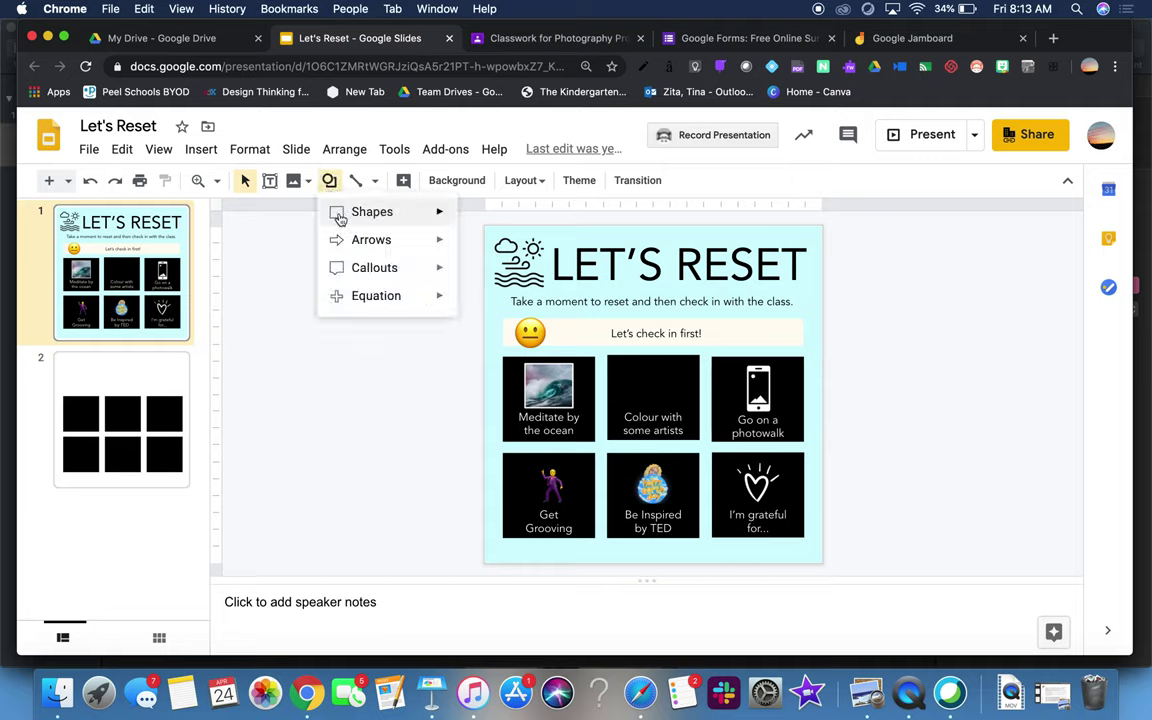
click(453, 210)
click(330, 180)
mouse_move(372, 212)
click(472, 220)
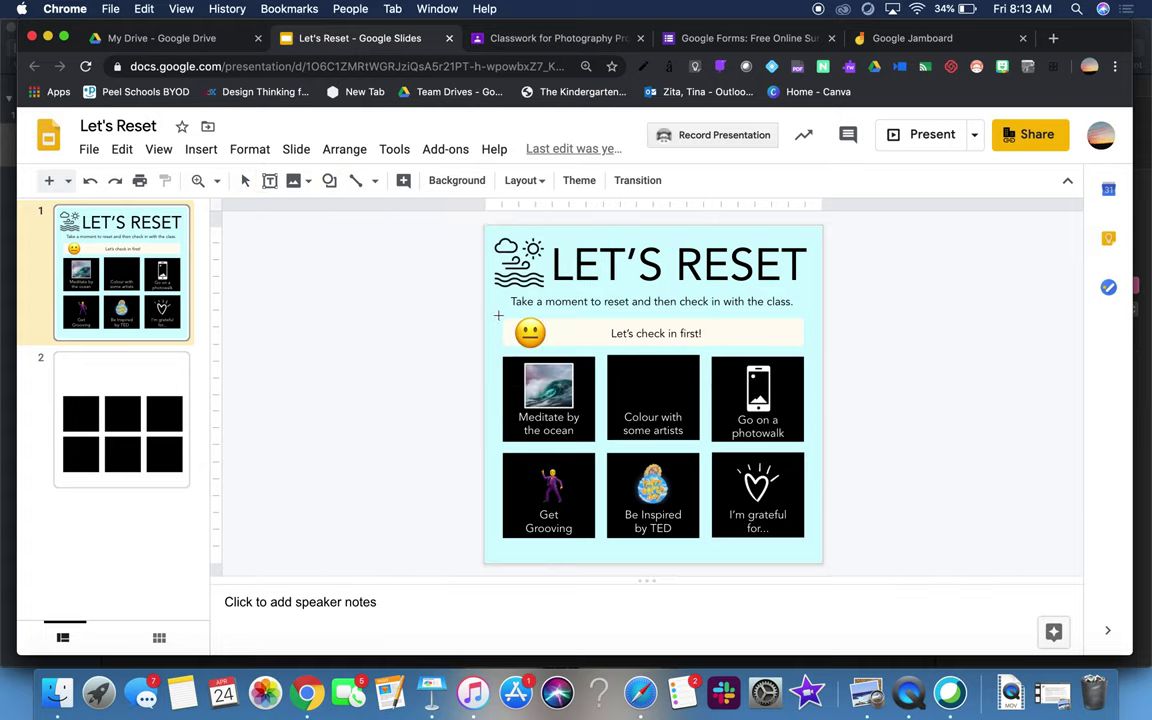
drag(498, 315, 802, 348)
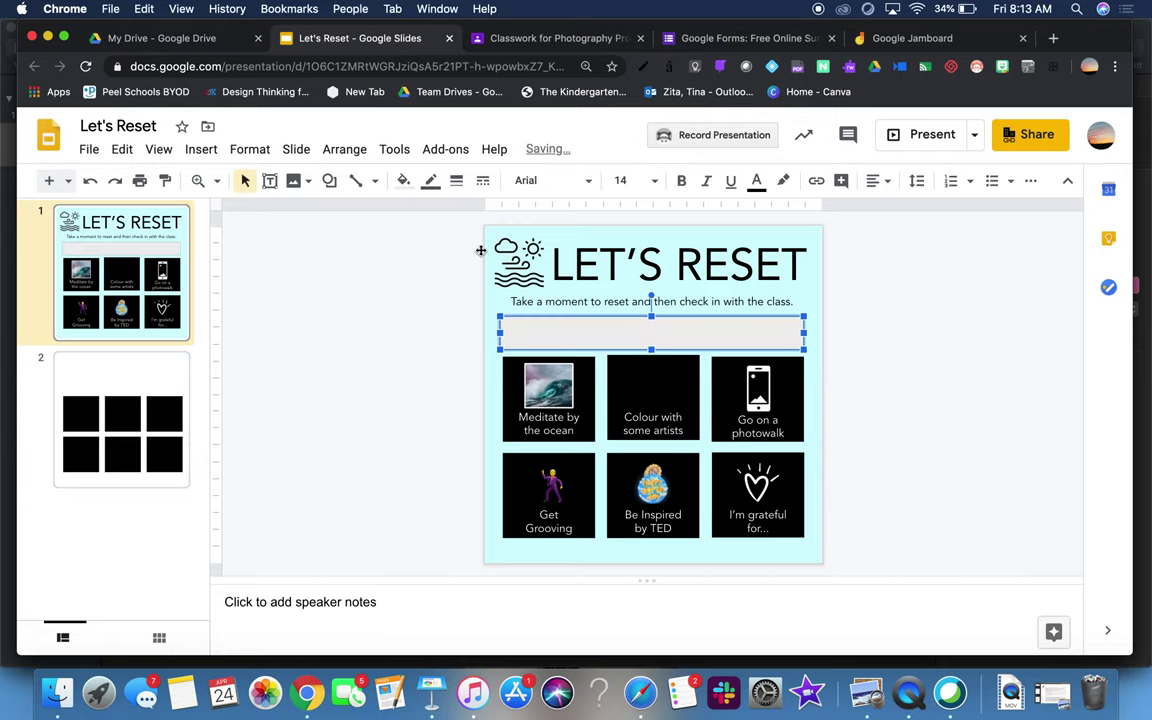
Step: Set the rectangle's fill color and border color to Transparent
click(405, 182)
click(440, 230)
click(430, 182)
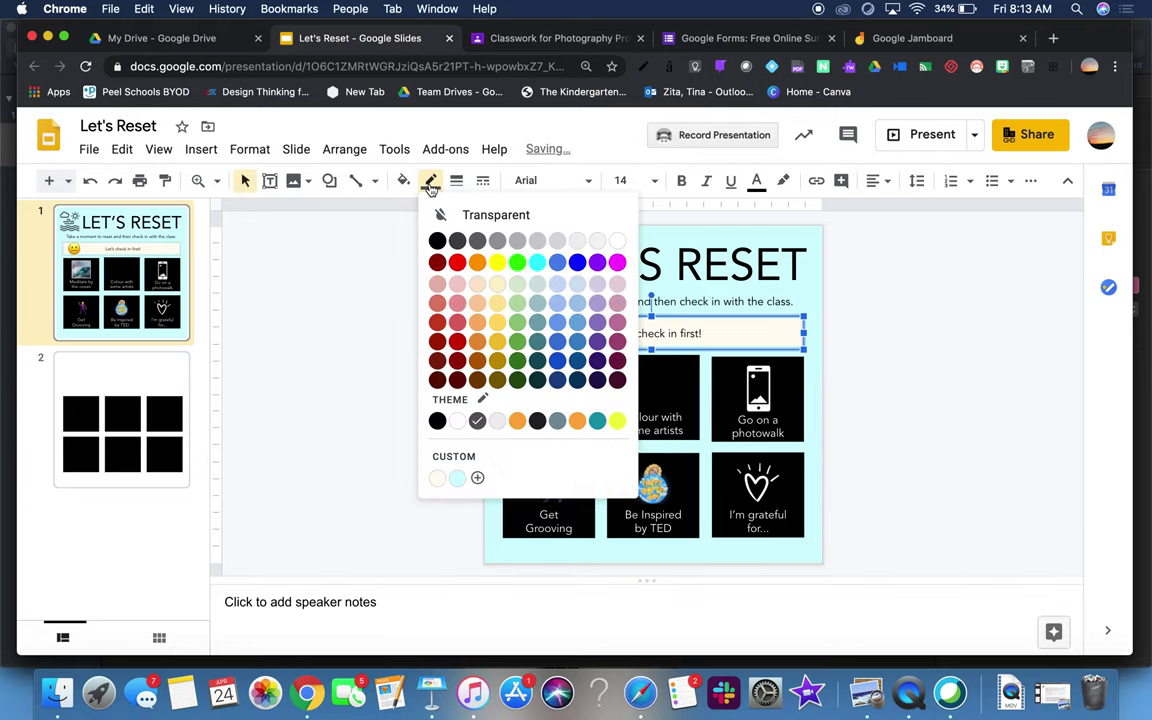
click(438, 213)
click(384, 376)
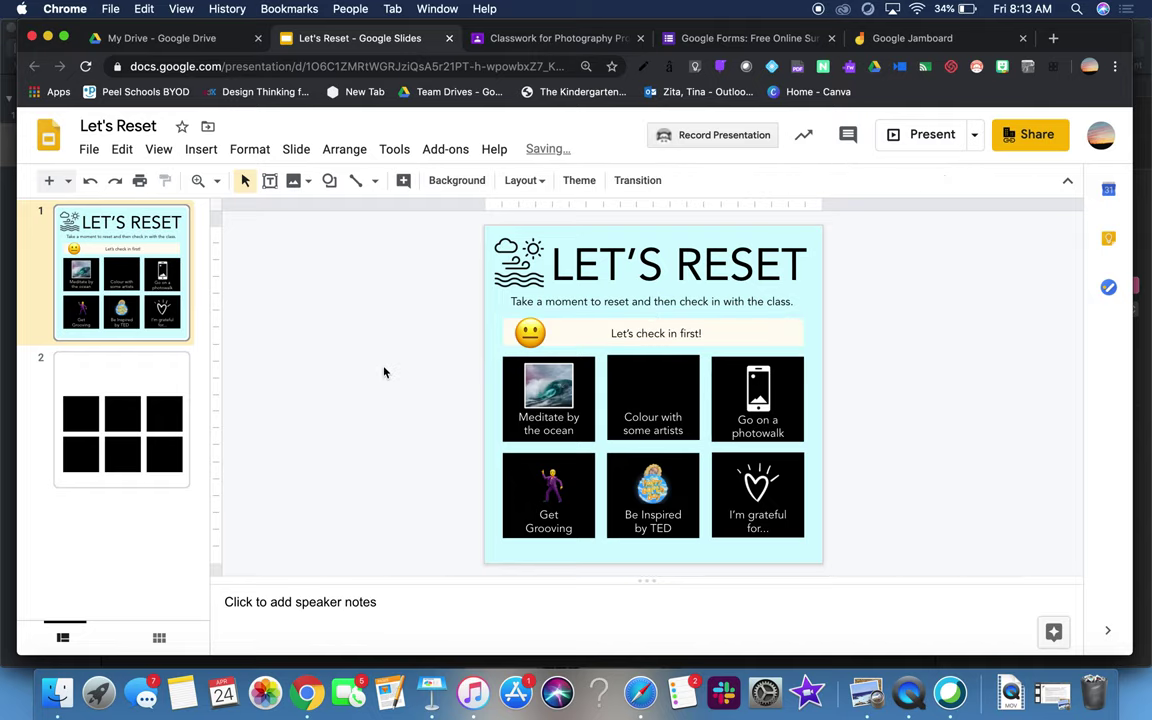
click(618, 335)
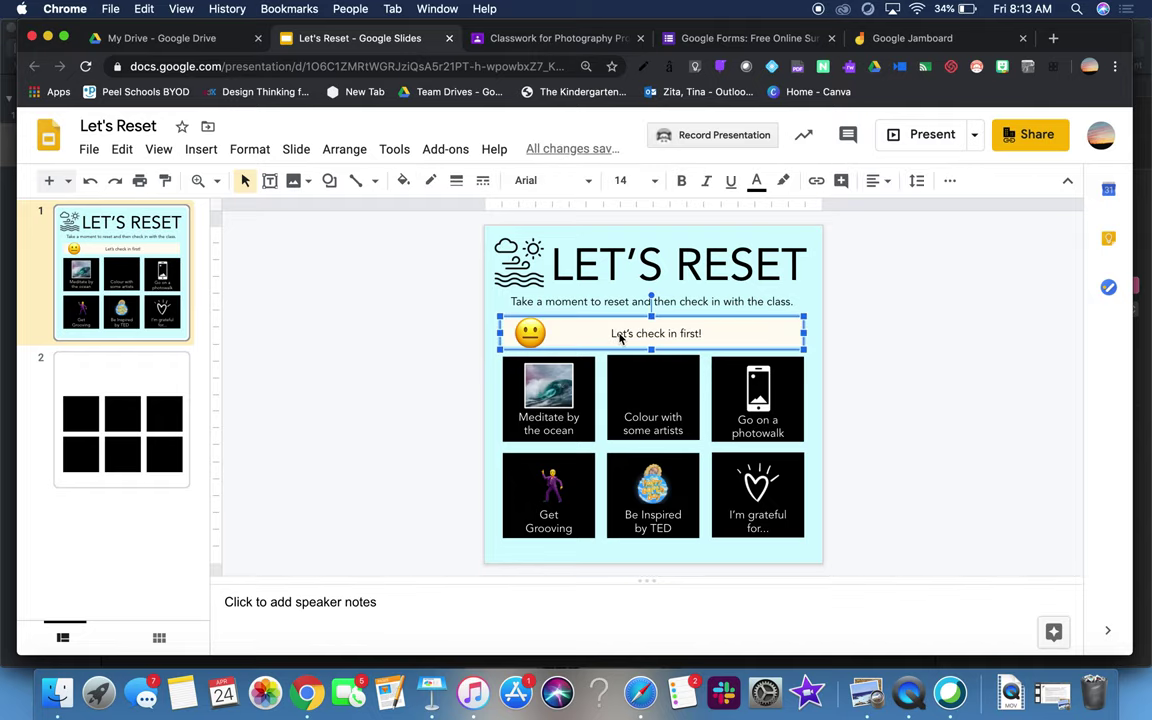
click(520, 39)
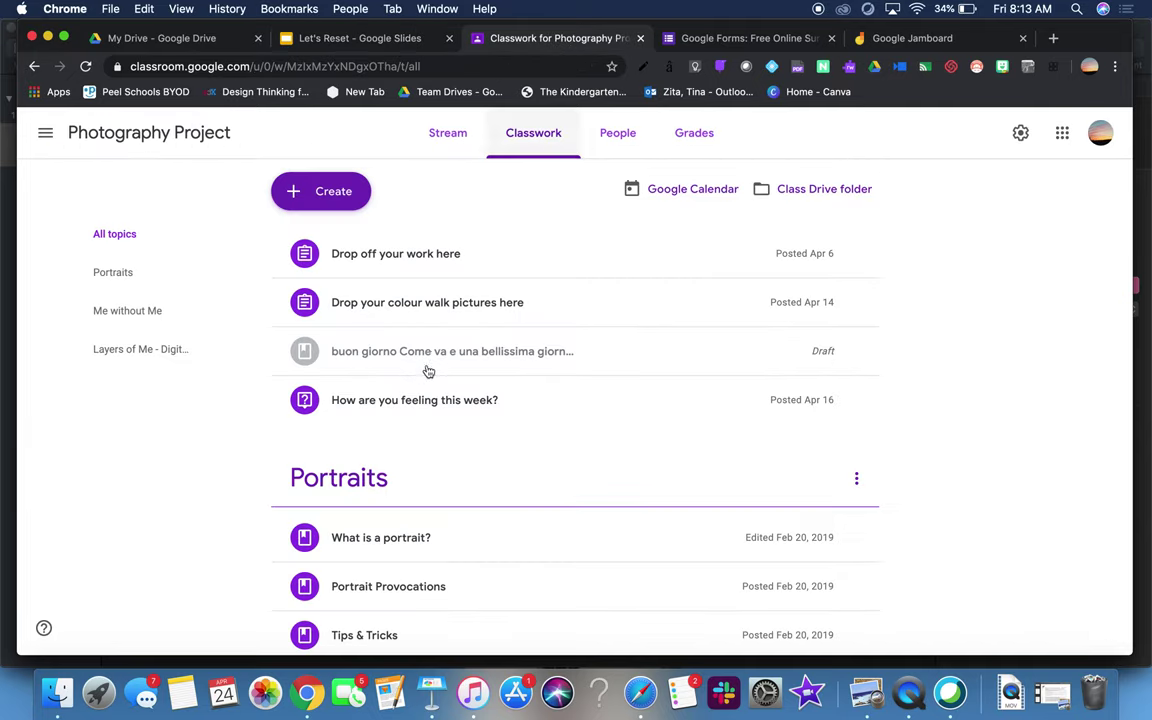
Step: Expand the 'How are you feeling this week?' question in Classwork and review its details
click(411, 402)
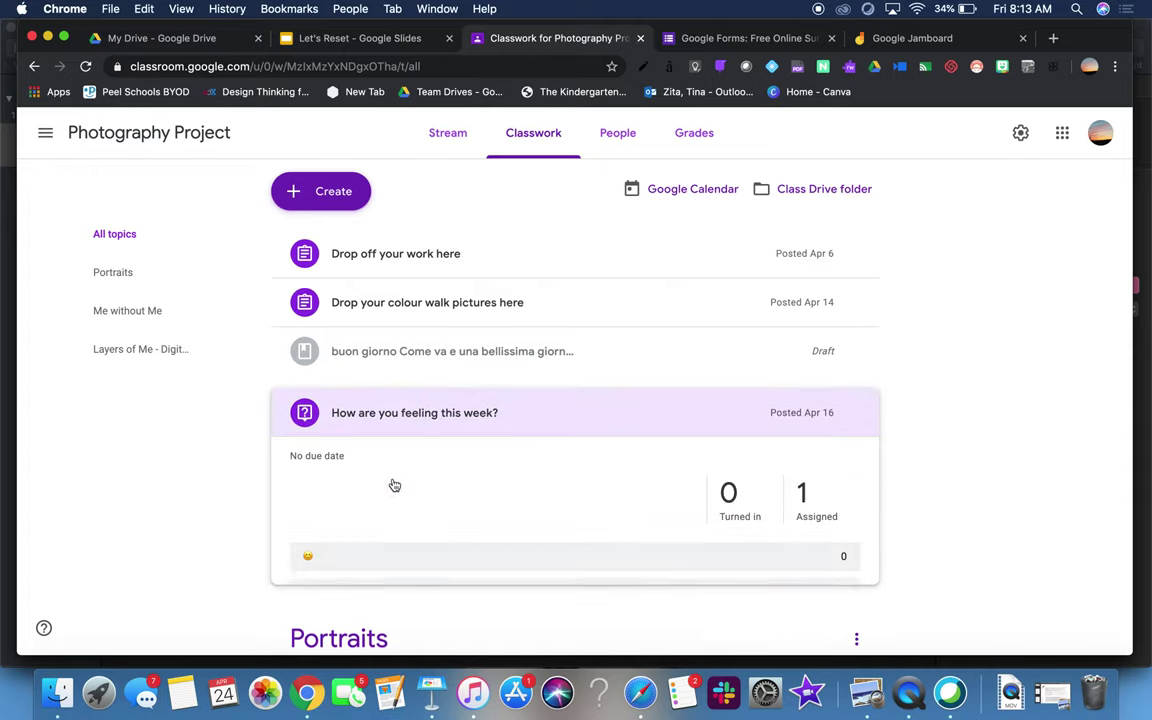
scroll(391, 486, down, 1)
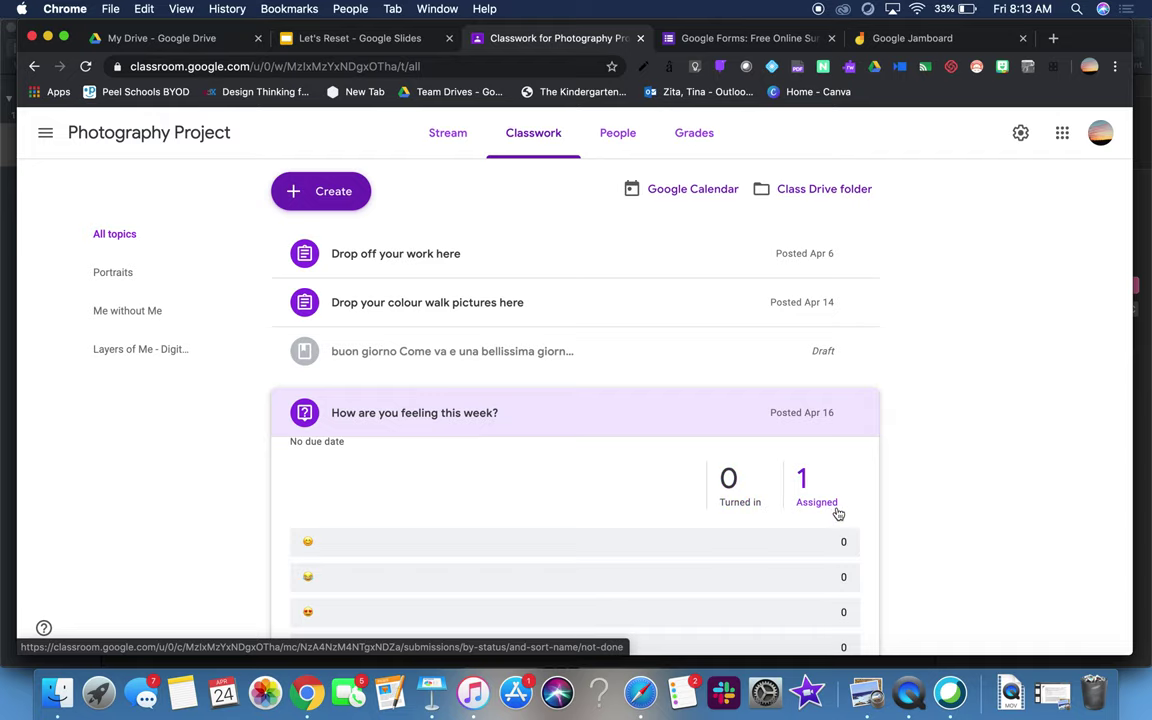
scroll(835, 511, down, 3)
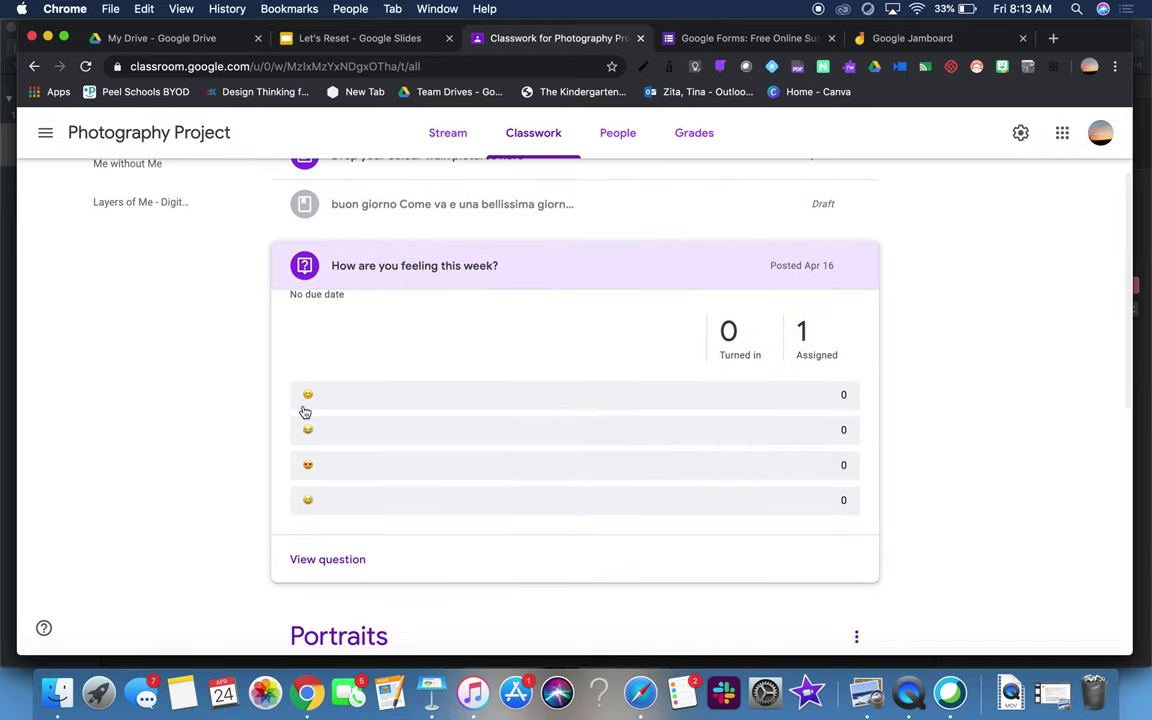
scroll(388, 427, up, 1)
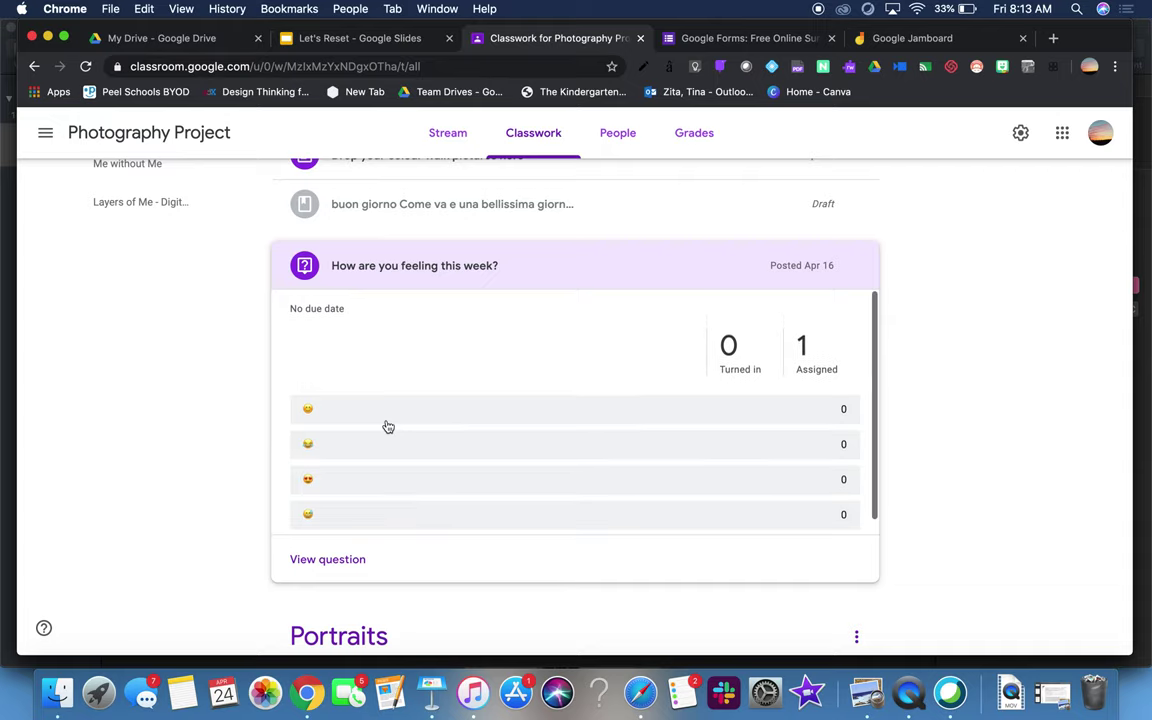
scroll(388, 427, down, 1)
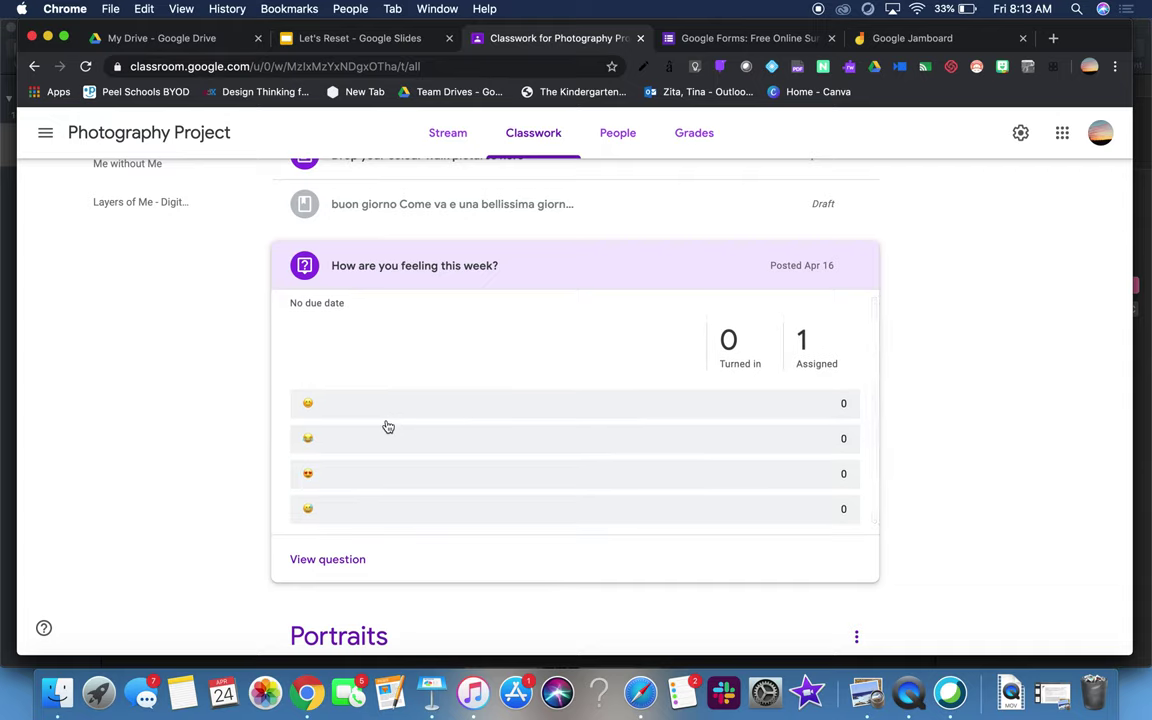
scroll(388, 427, up, 1)
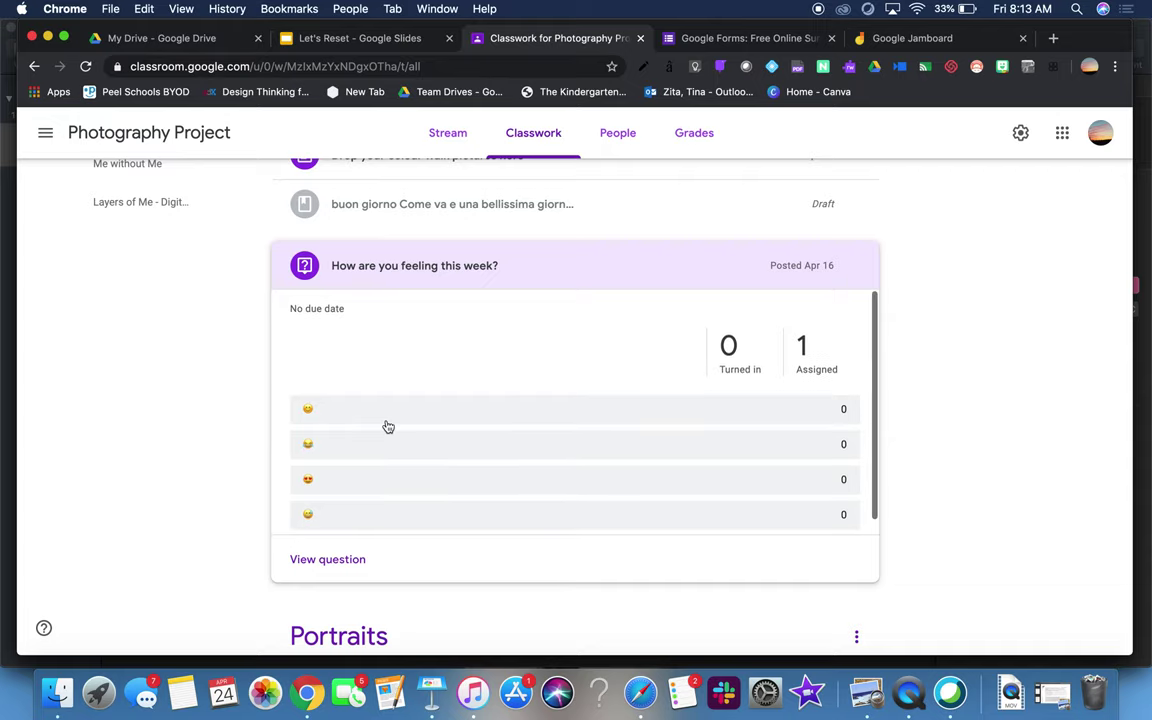
click(395, 268)
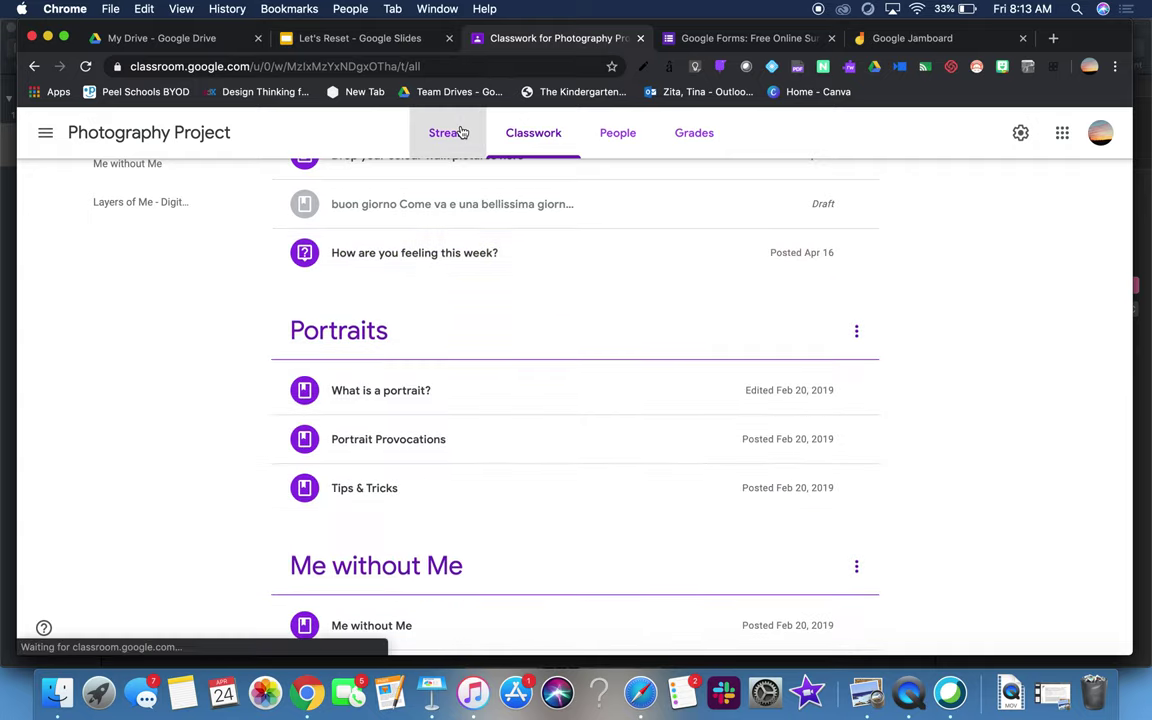
click(461, 132)
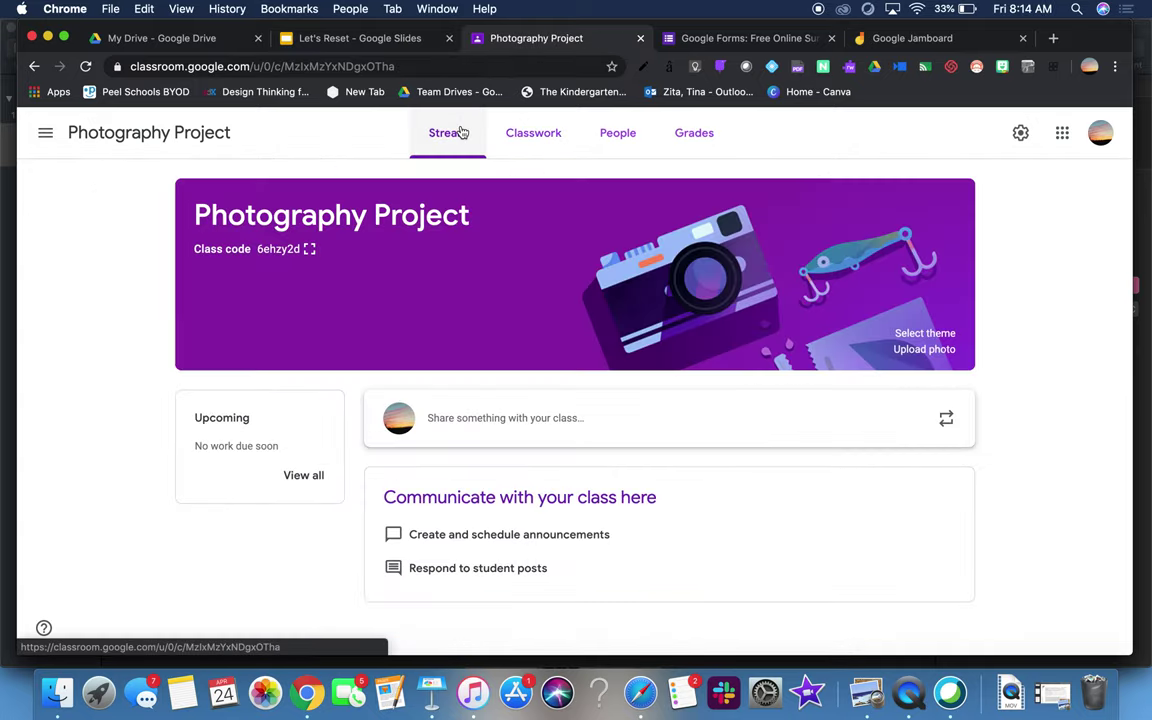
click(528, 139)
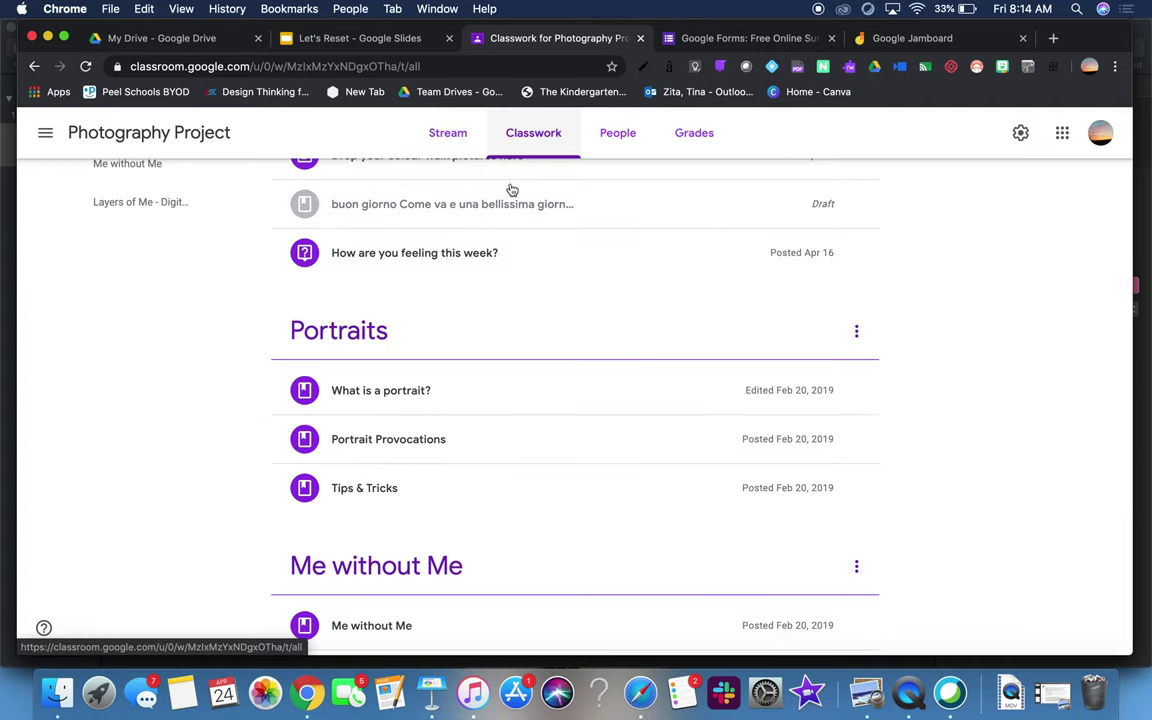
Step: Copy the link to the 'How are you feeling this week?' question
scroll(507, 237, up, 2)
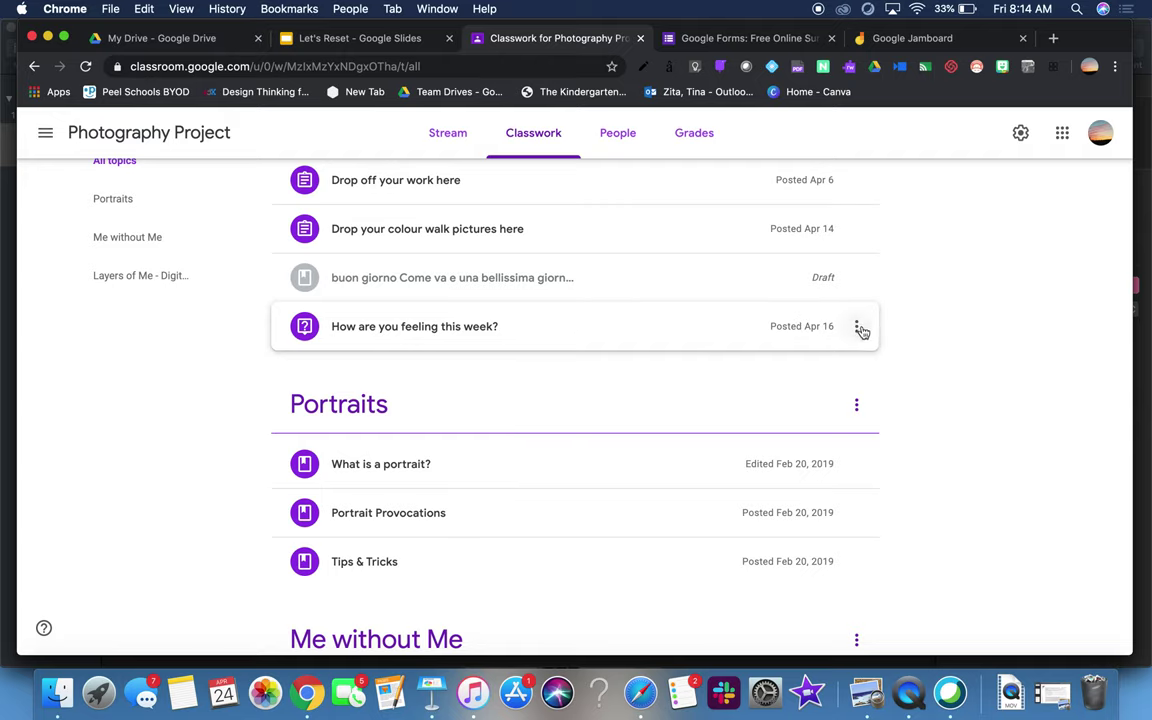
click(858, 336)
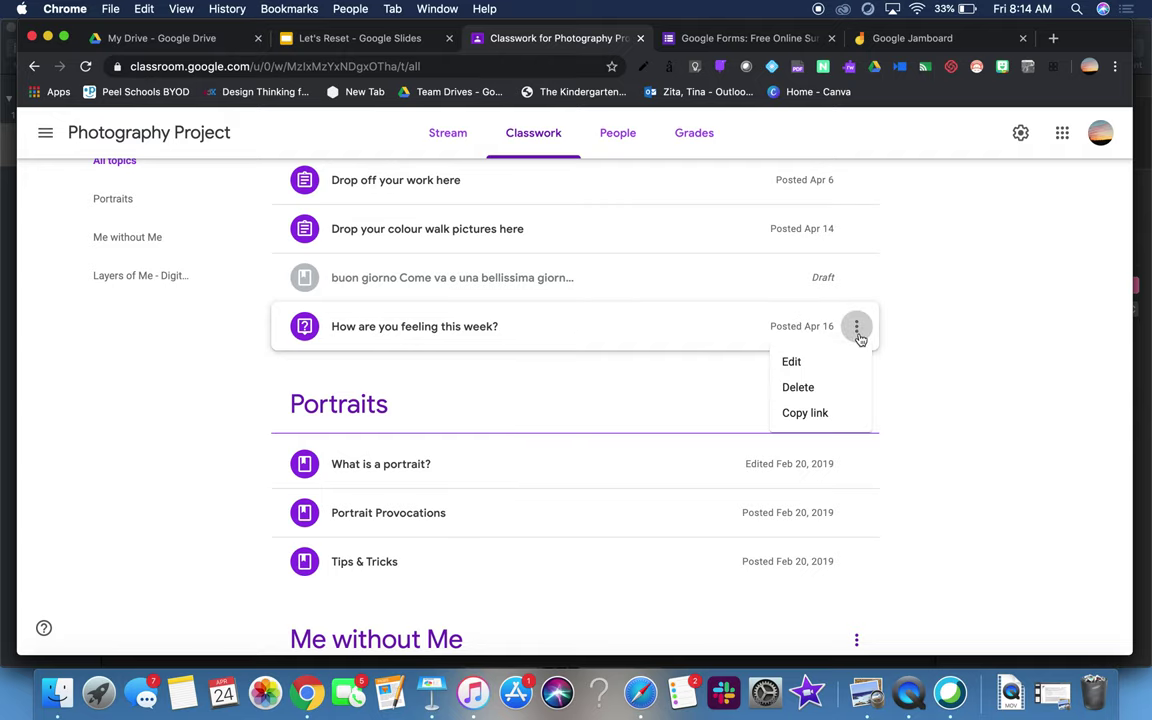
click(805, 413)
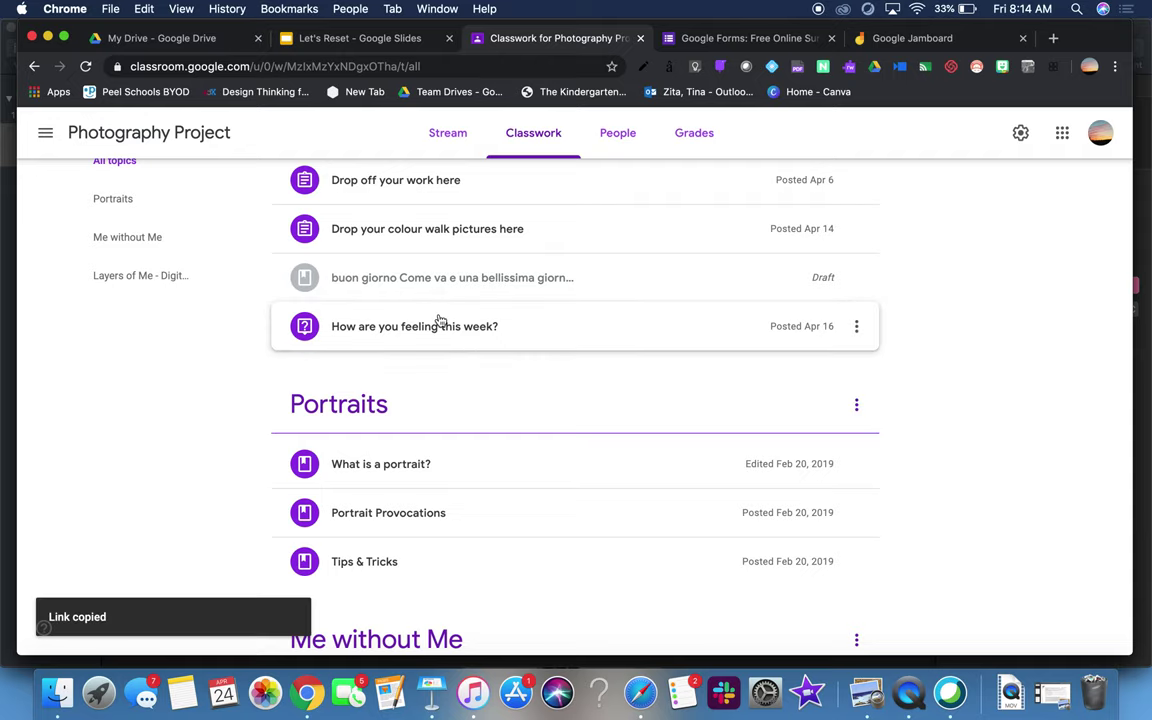
click(363, 40)
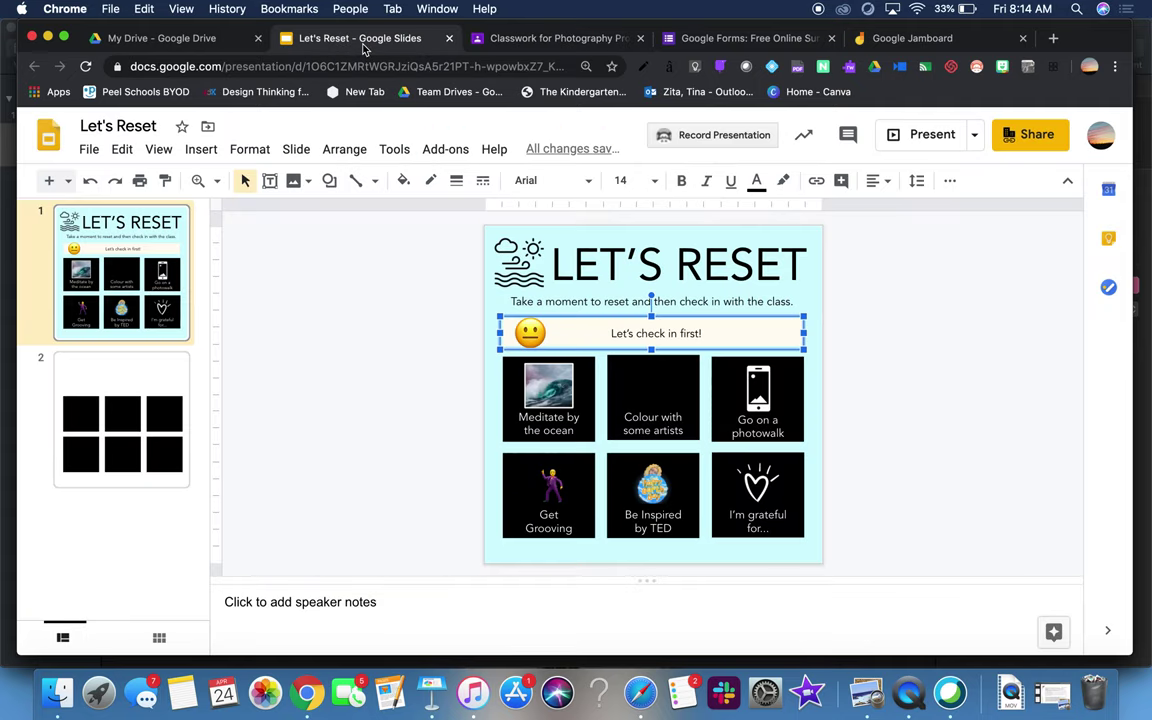
Step: Link the invisible check-in rectangle to the pasted Classroom question URL and verify it opens
right_click(671, 343)
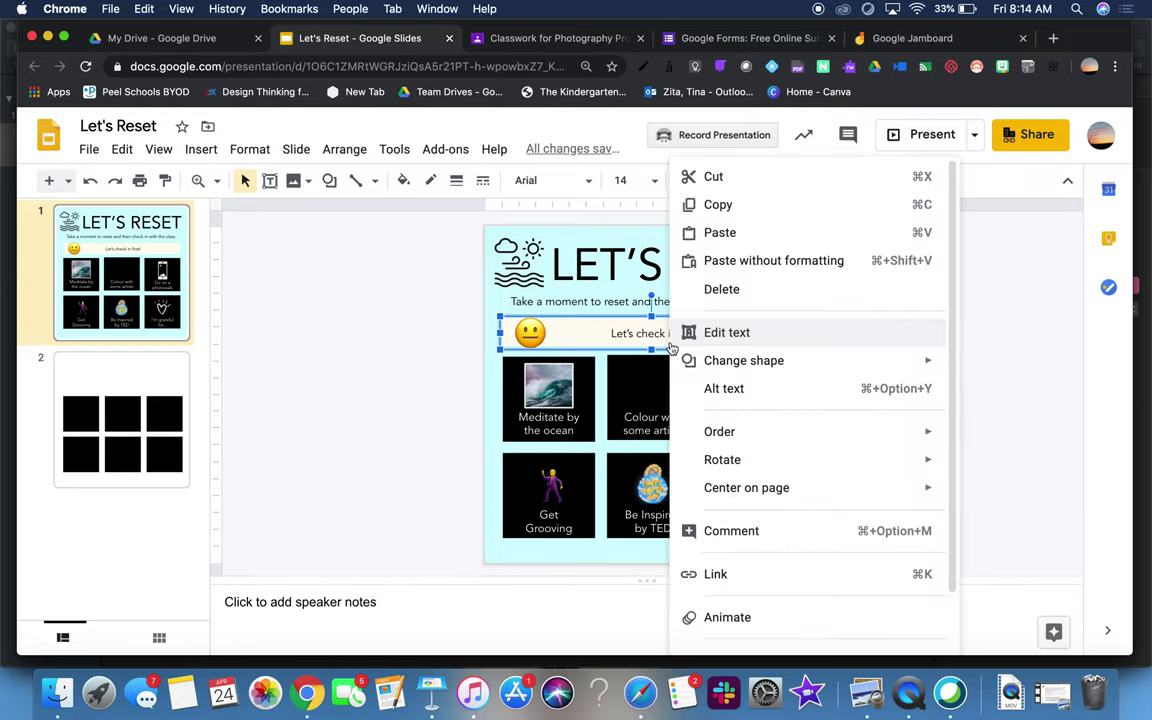
click(718, 574)
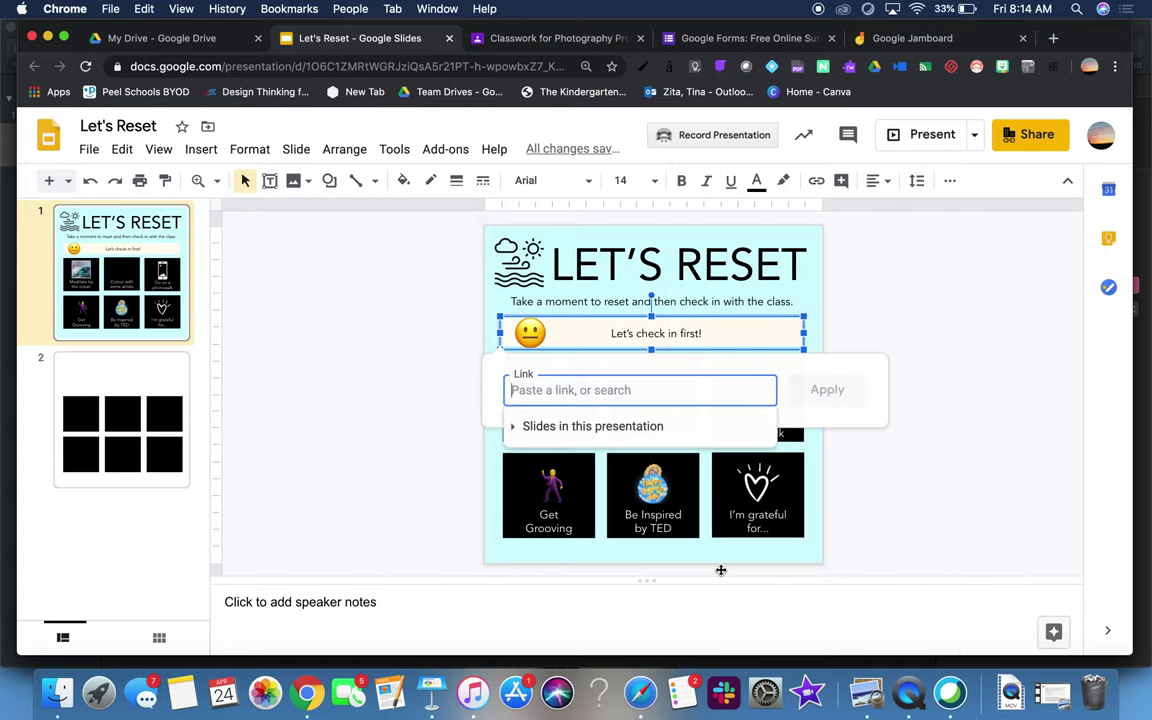
key(super+v)
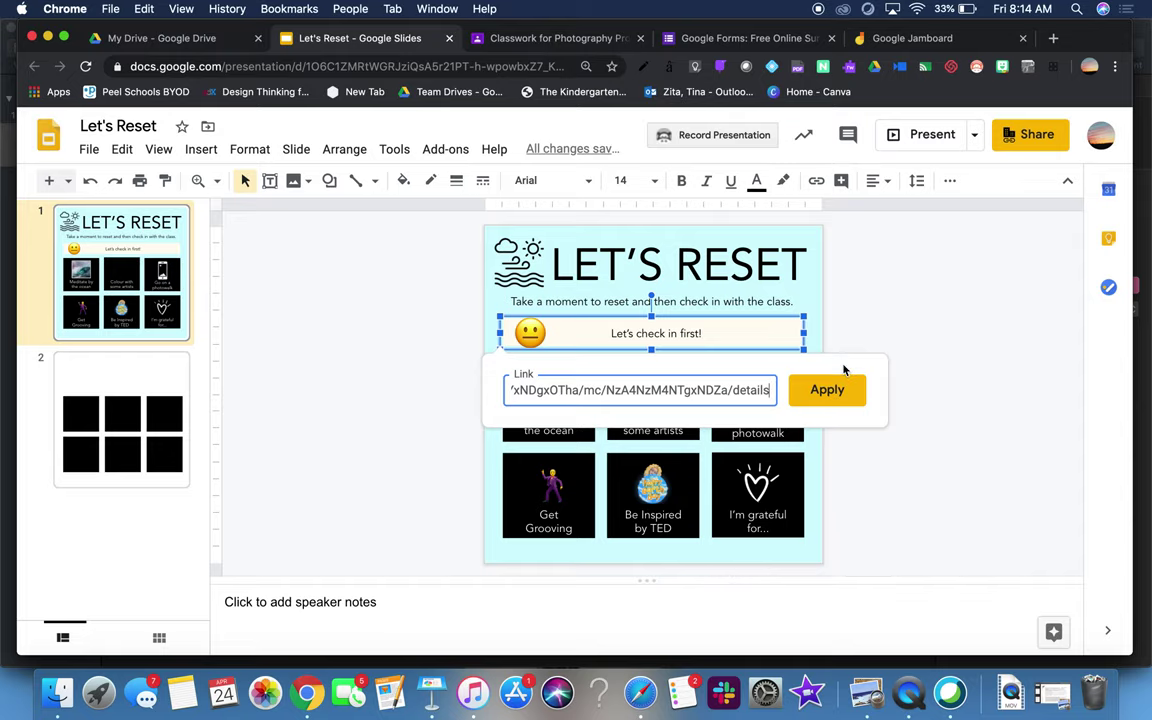
click(843, 393)
click(877, 350)
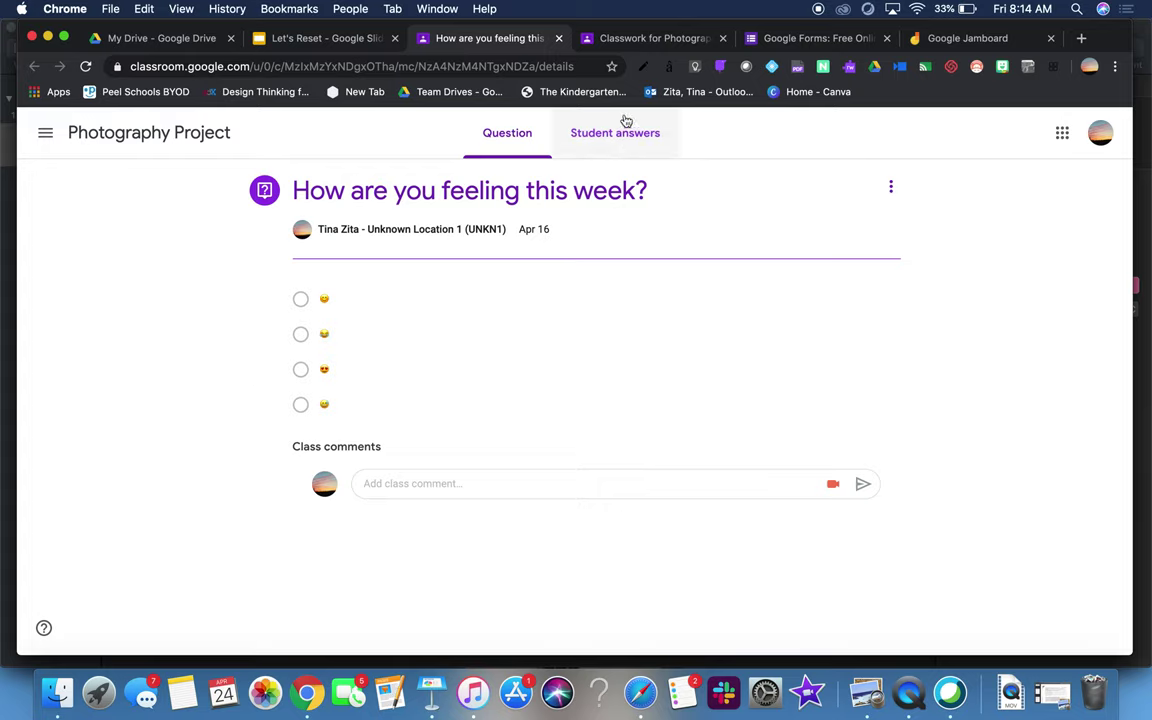
click(558, 42)
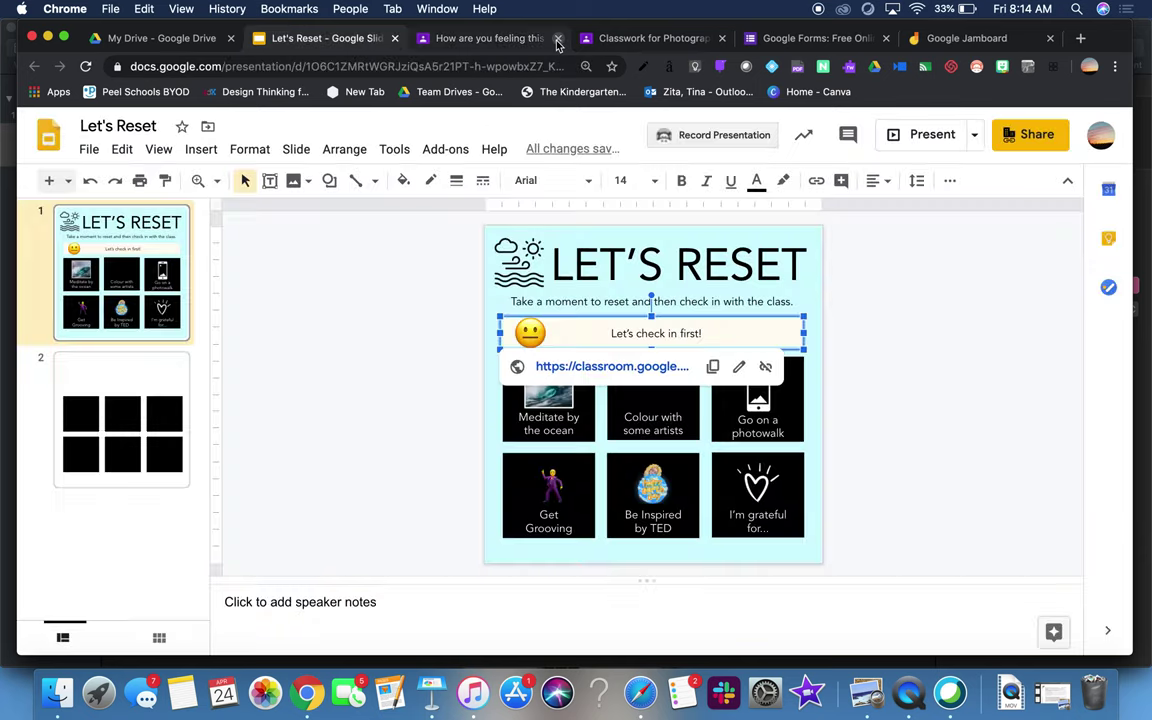
Step: Scroll through the Photography Project Classwork posts, then return to the Let's Reset deck
click(500, 42)
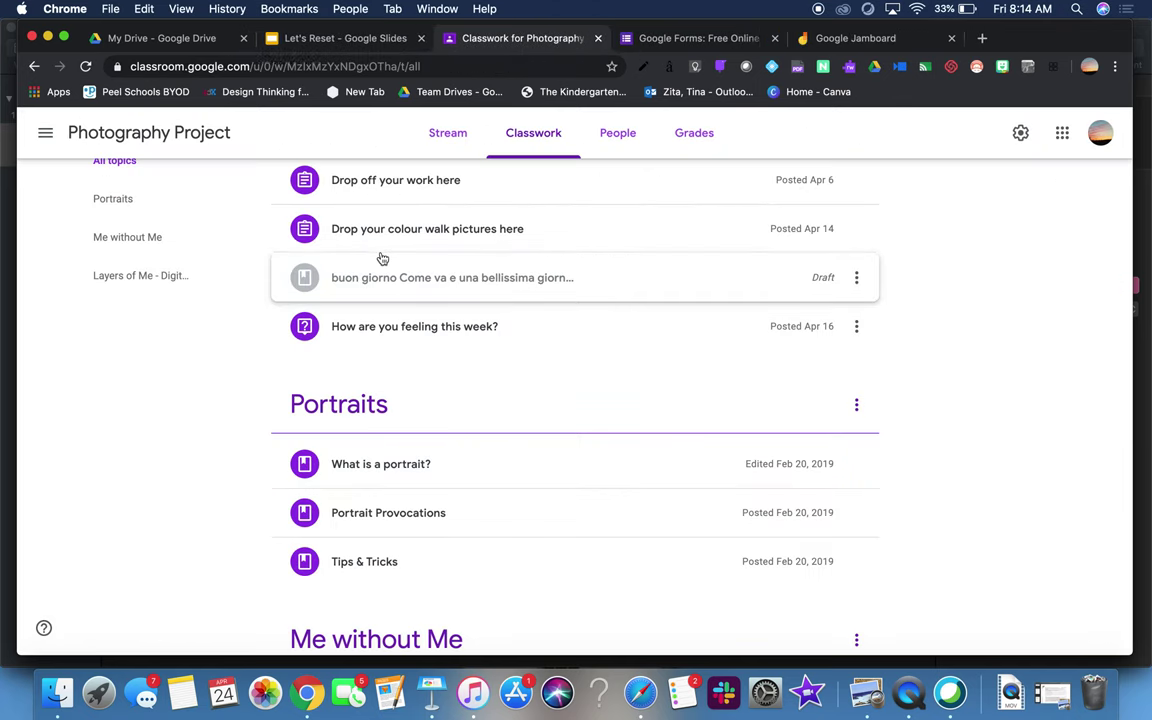
scroll(381, 257, up, 2)
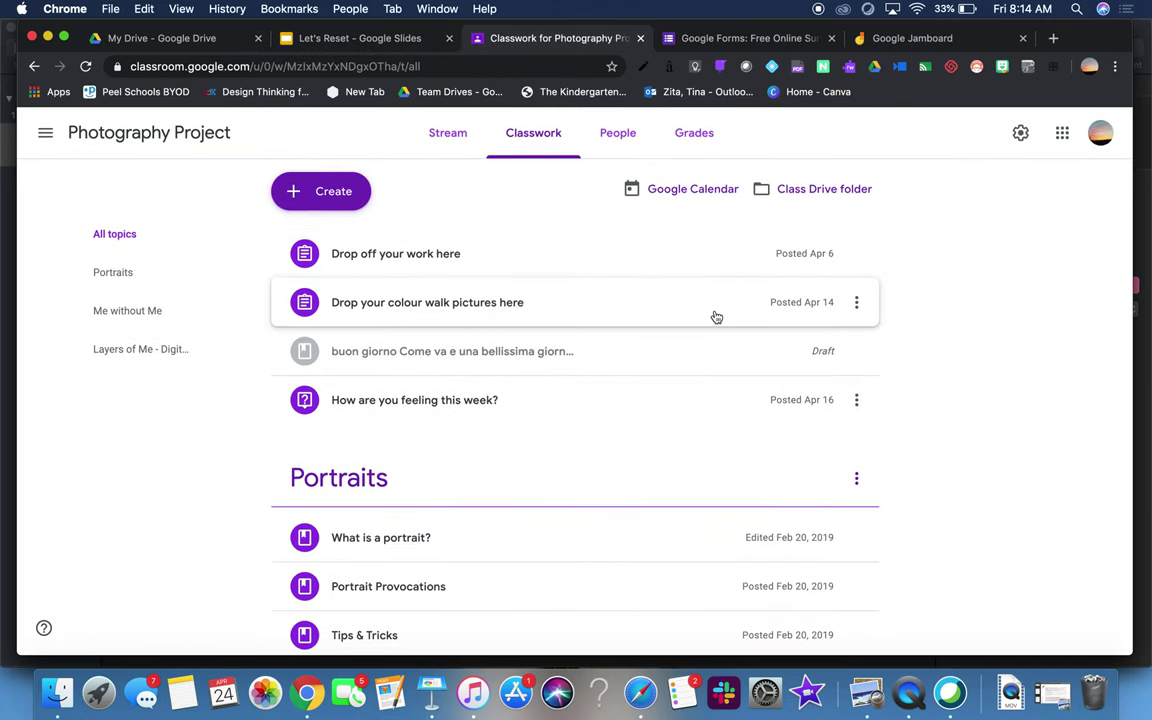
scroll(650, 440, down, 3)
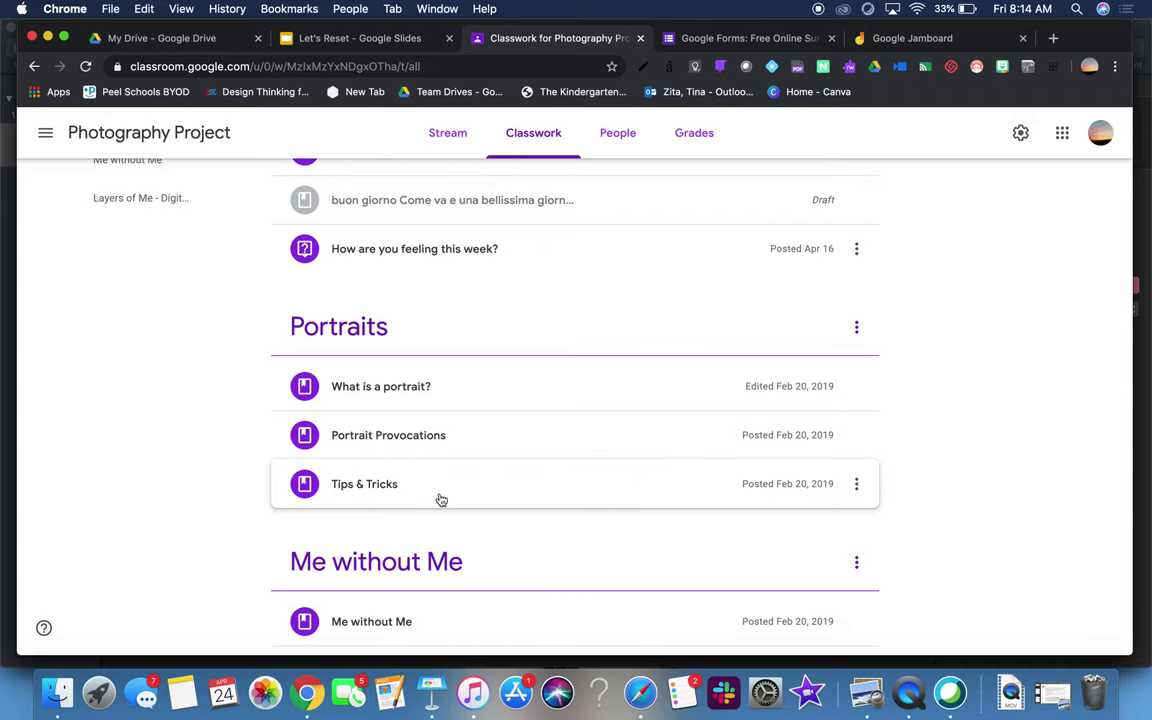
scroll(440, 500, down, 3)
scroll(443, 500, up, 5)
scroll(443, 500, up, 1)
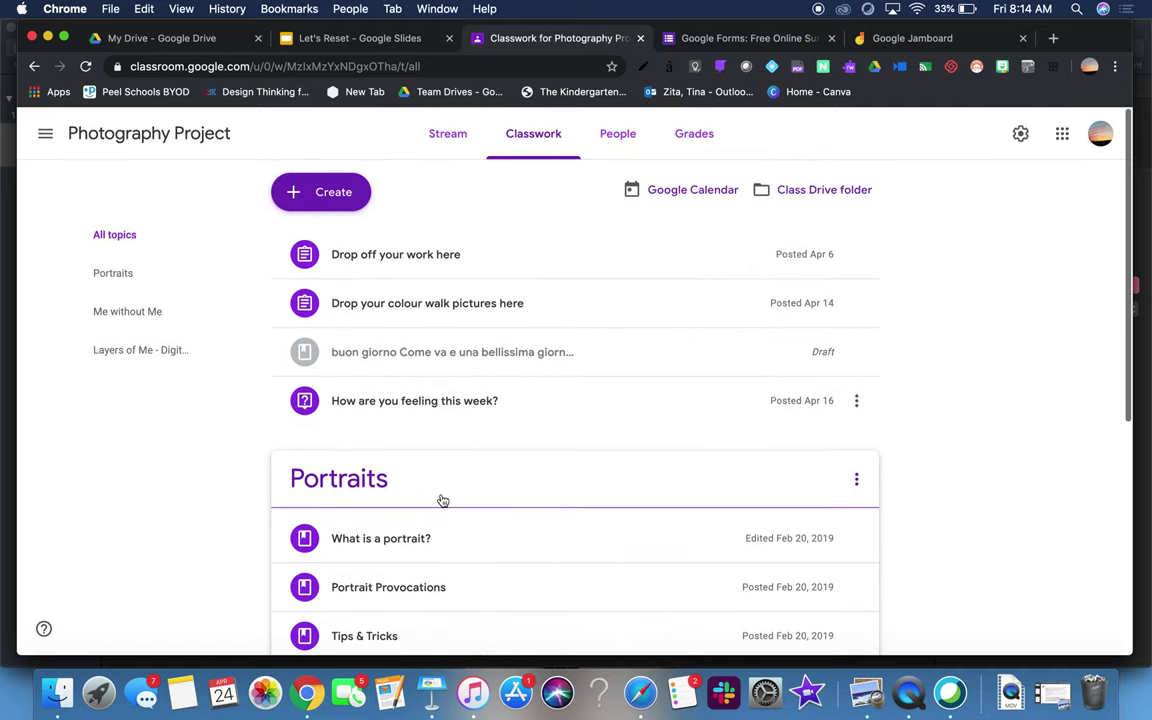
click(324, 40)
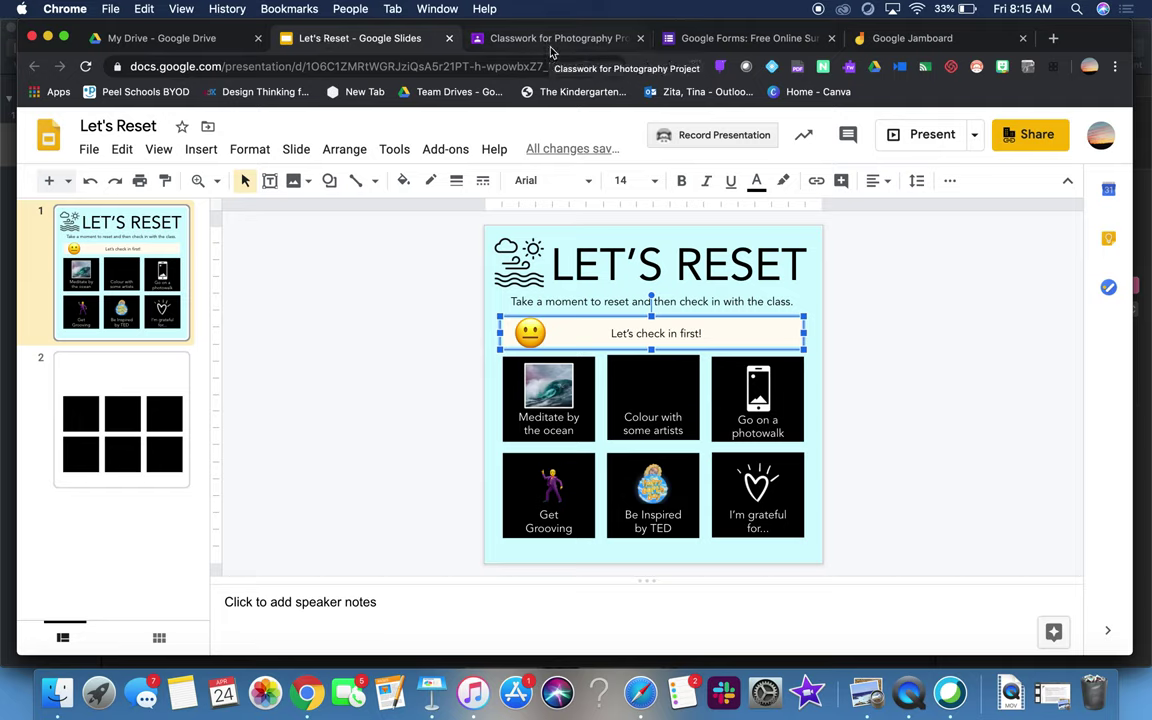
Step: Open the Structures Exit Ticket form from Google Forms and scroll through its questions
click(707, 44)
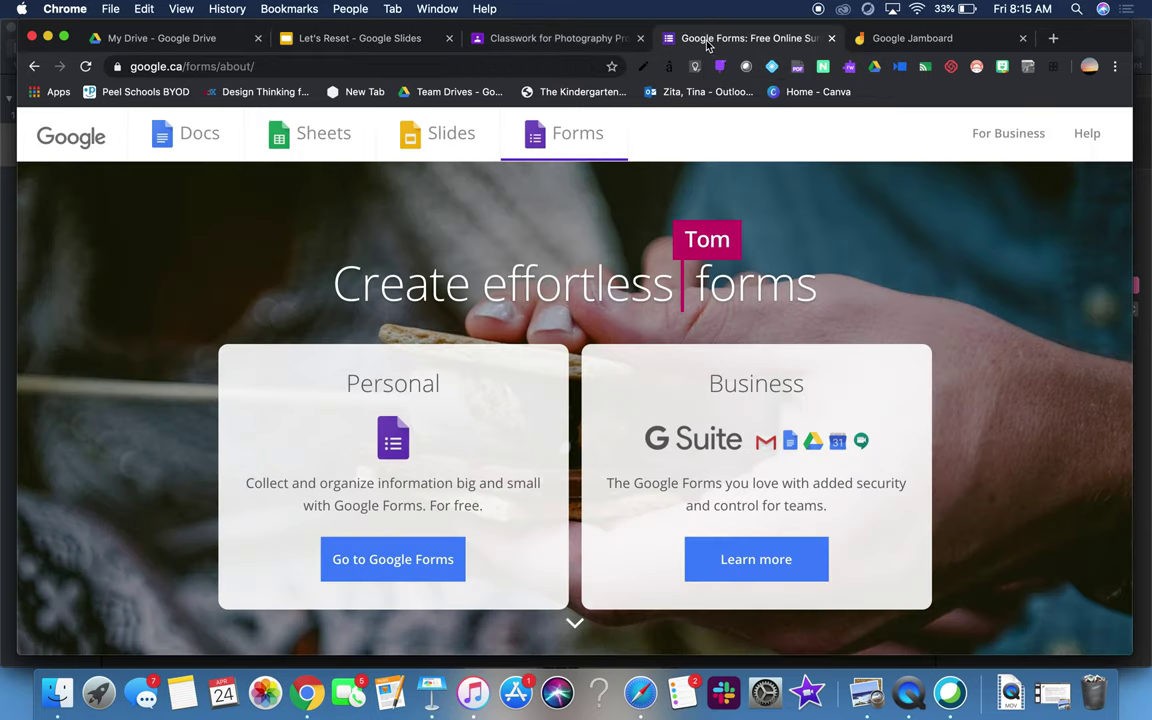
click(389, 570)
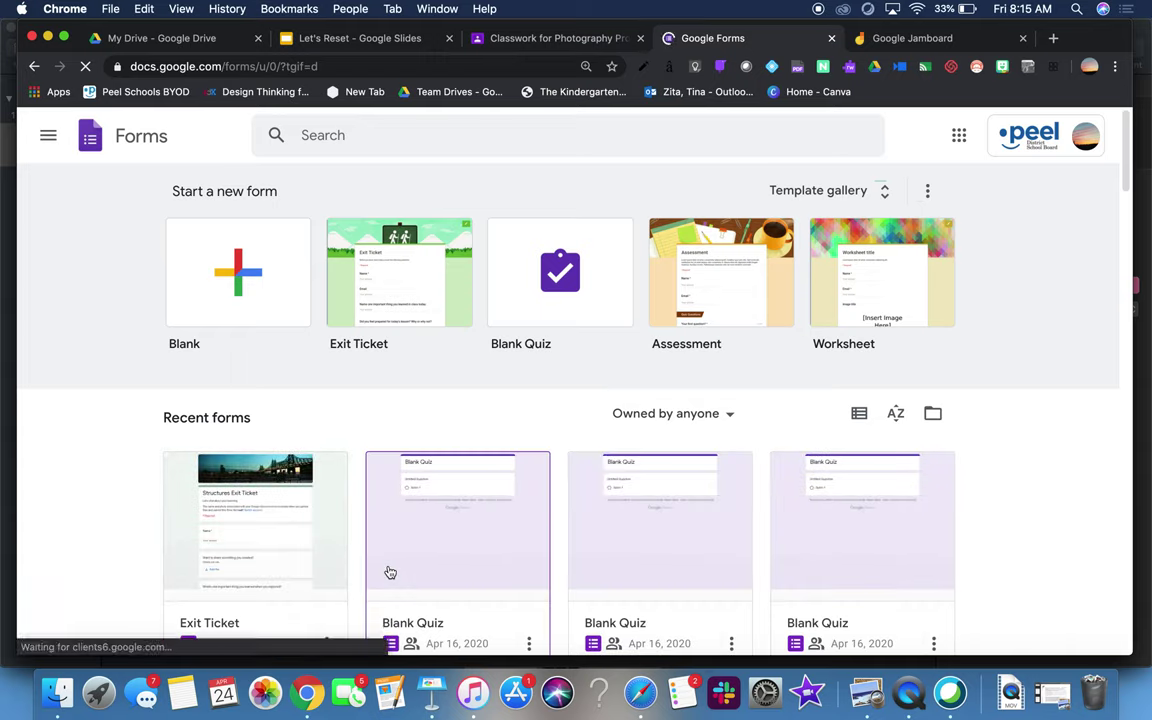
click(190, 531)
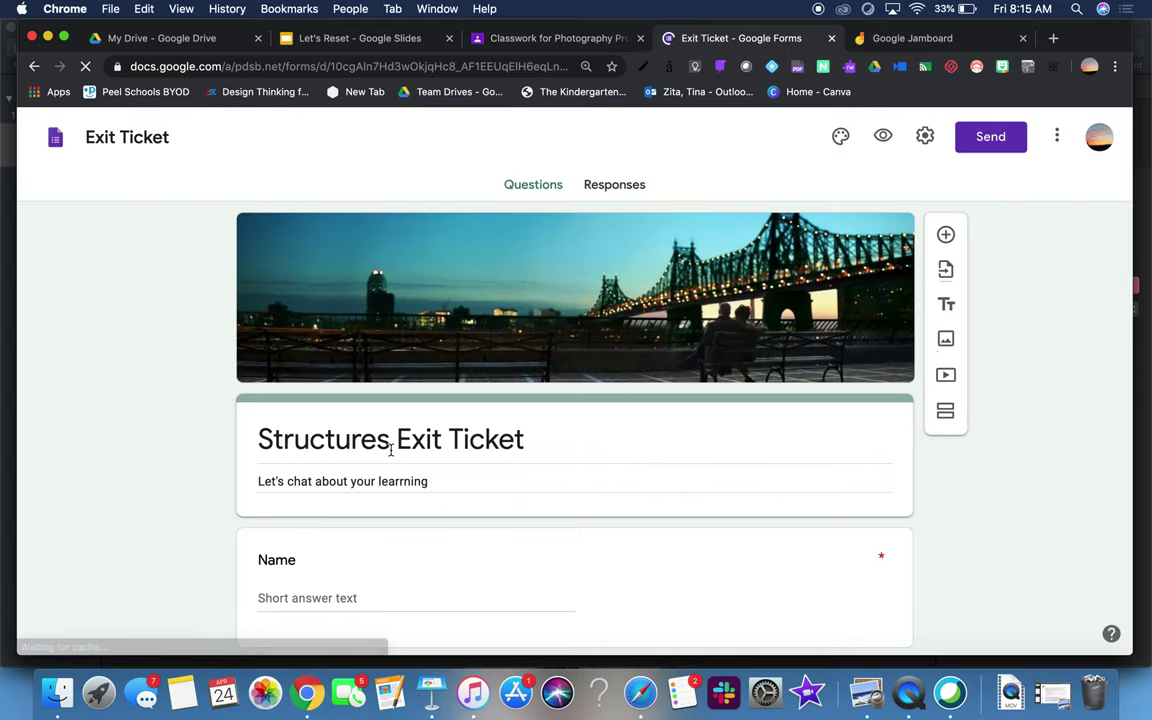
scroll(391, 452, down, 5)
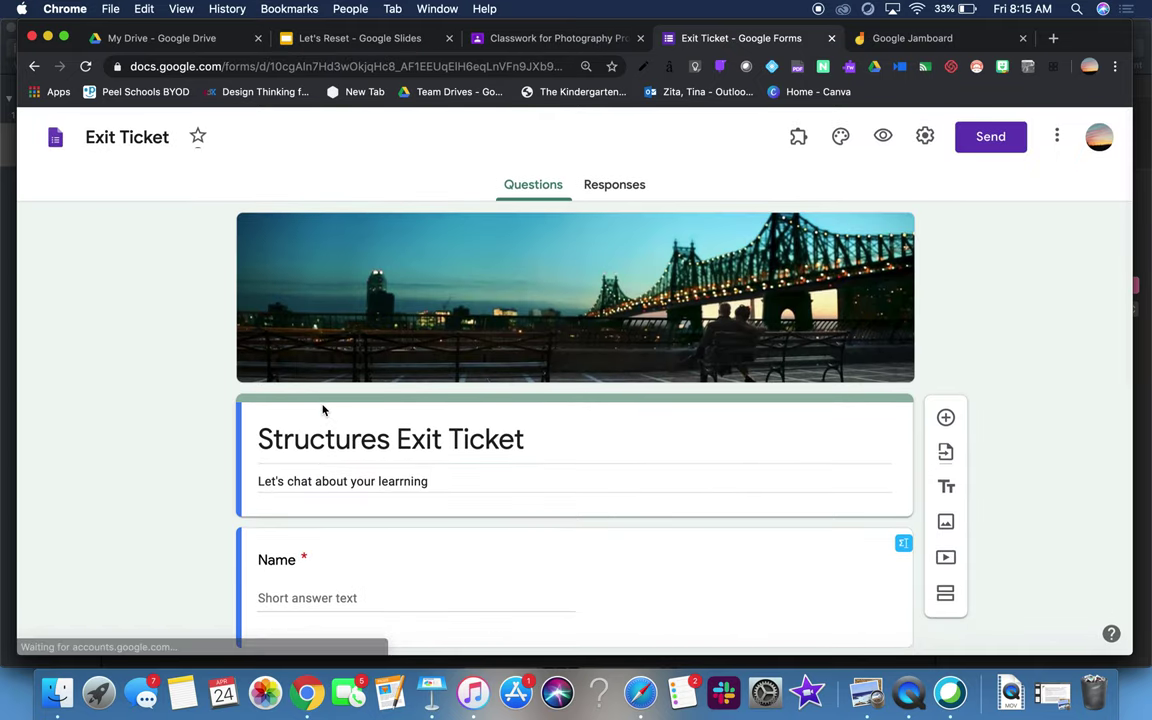
scroll(322, 409, down, 5)
scroll(322, 409, down, 2)
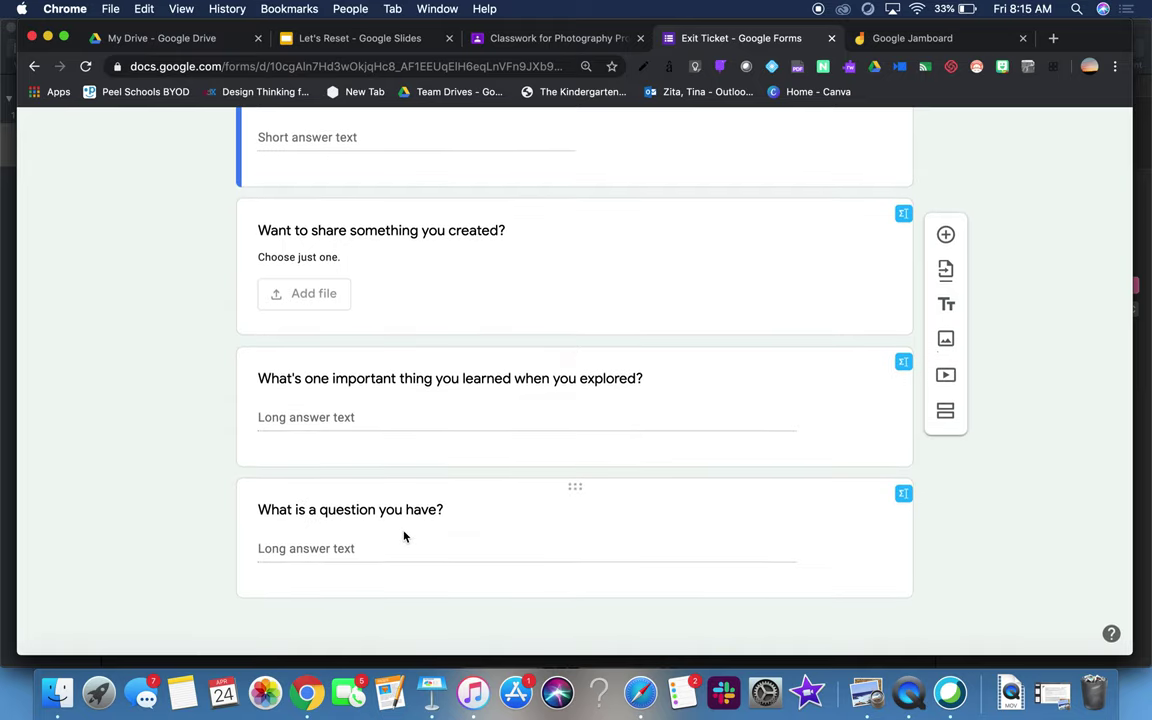
scroll(404, 535, up, 3)
scroll(404, 532, up, 5)
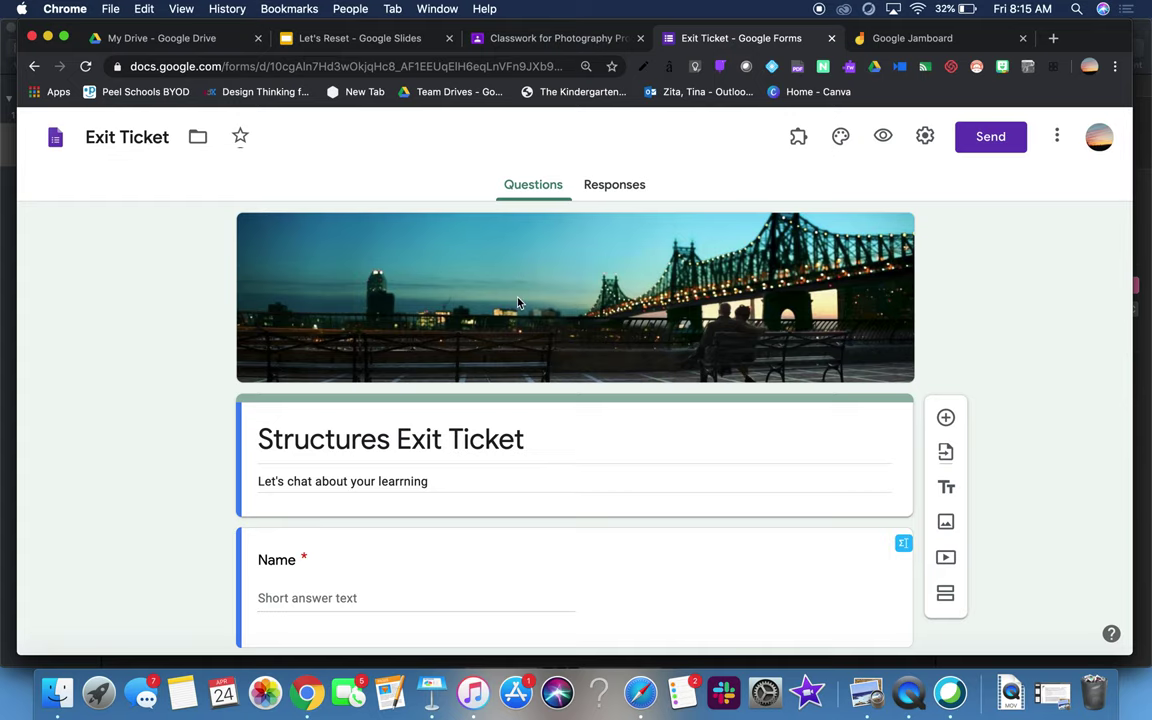
scroll(518, 303, down, 1)
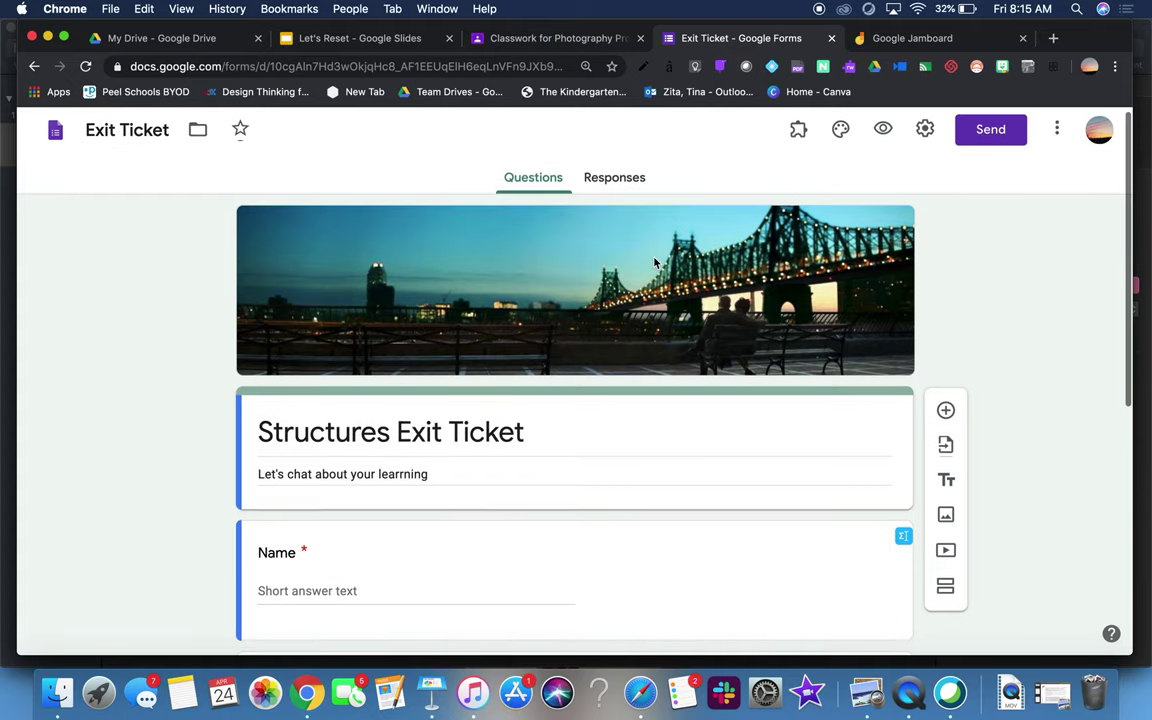
Step: Get the form's Send link with Shorten URL ticked
click(998, 137)
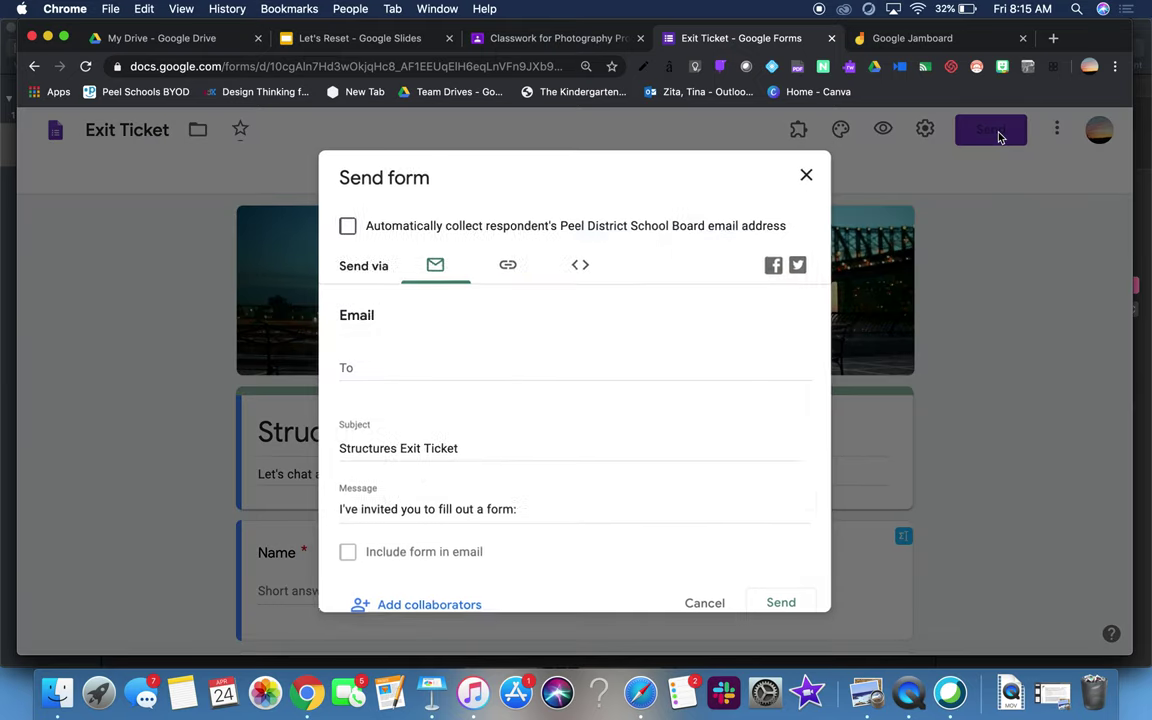
click(506, 265)
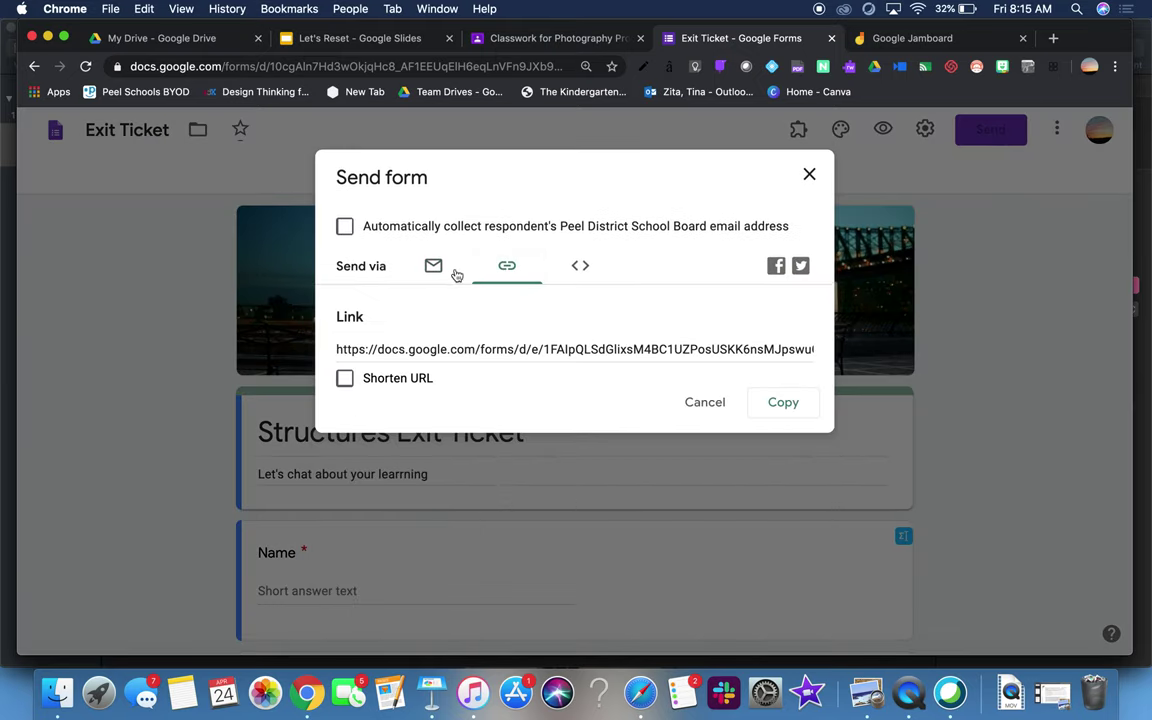
click(345, 378)
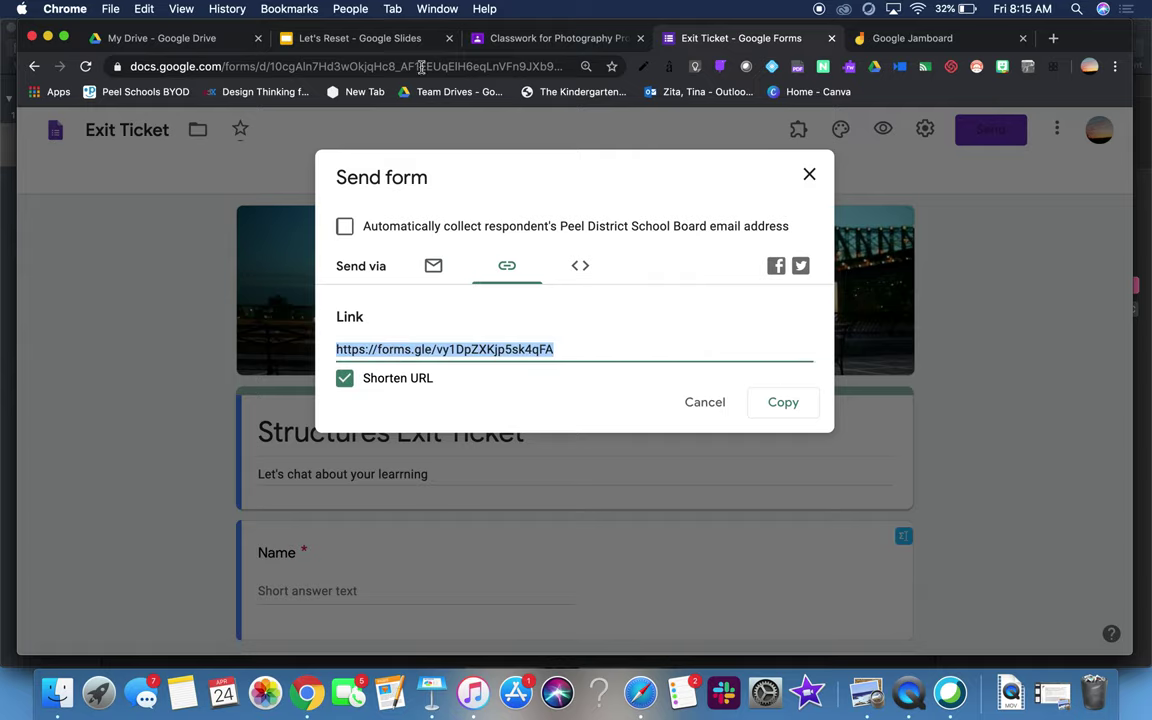
click(390, 42)
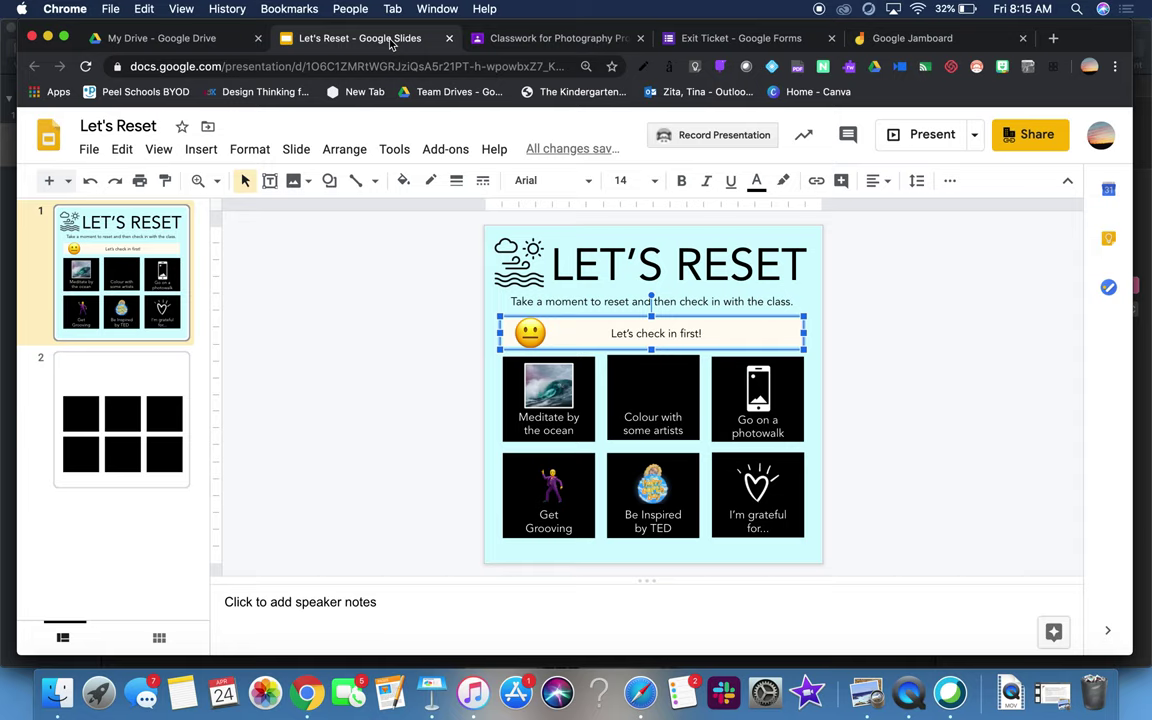
right_click(732, 323)
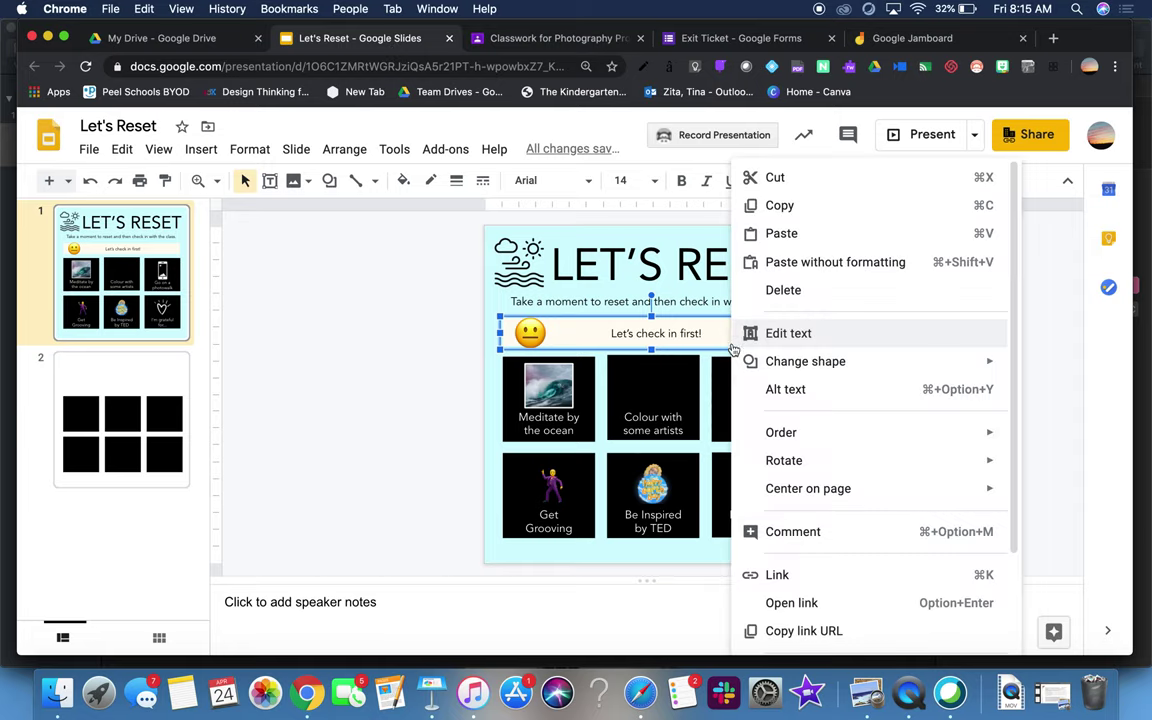
click(776, 574)
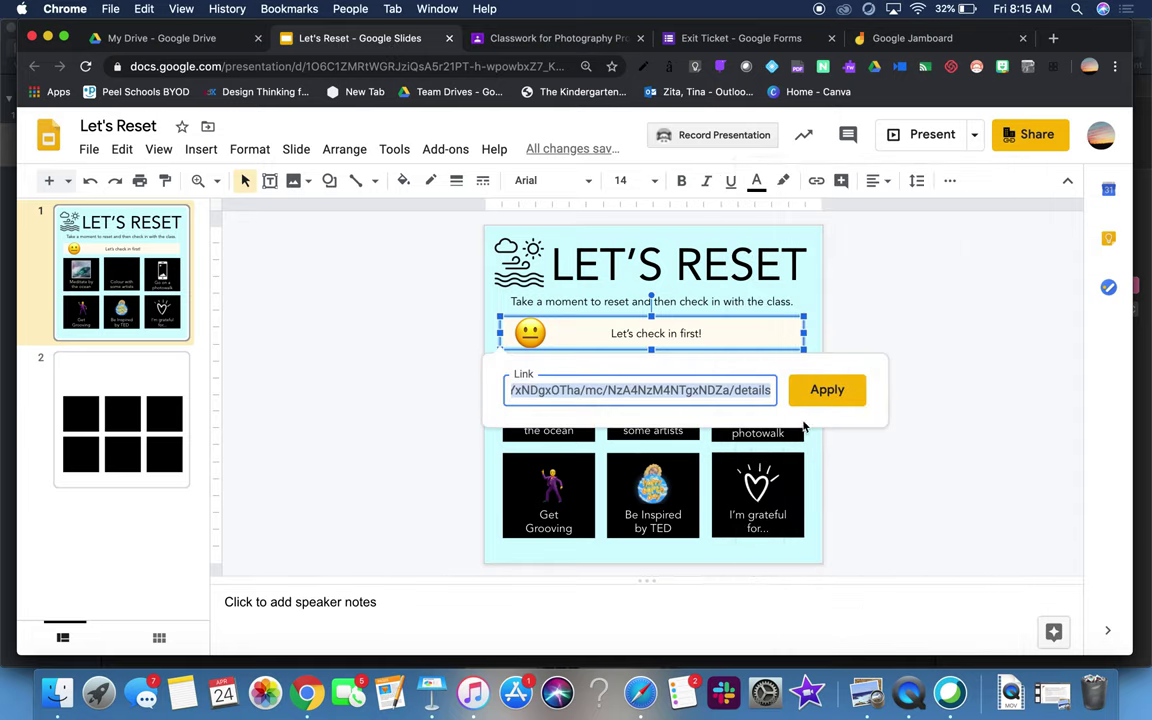
click(891, 477)
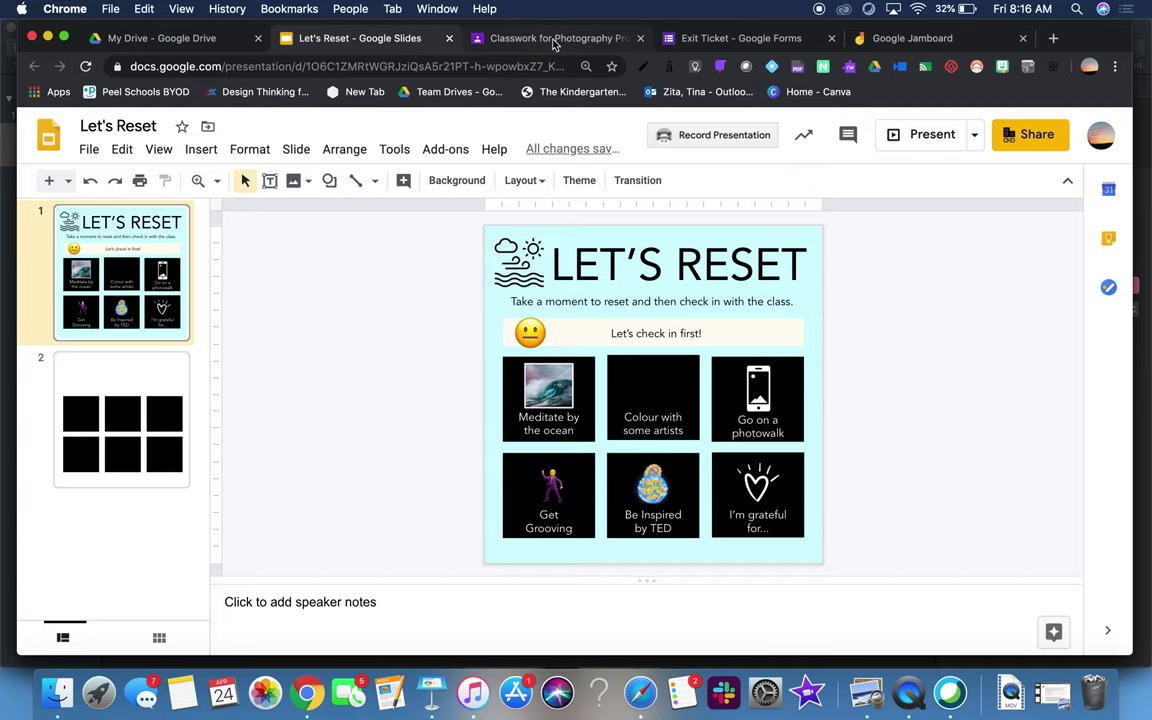
click(424, 693)
Step: Show the 'VIEW - EDIT - COPY' slide in Keynote, then bring the Chrome deck back
click(54, 192)
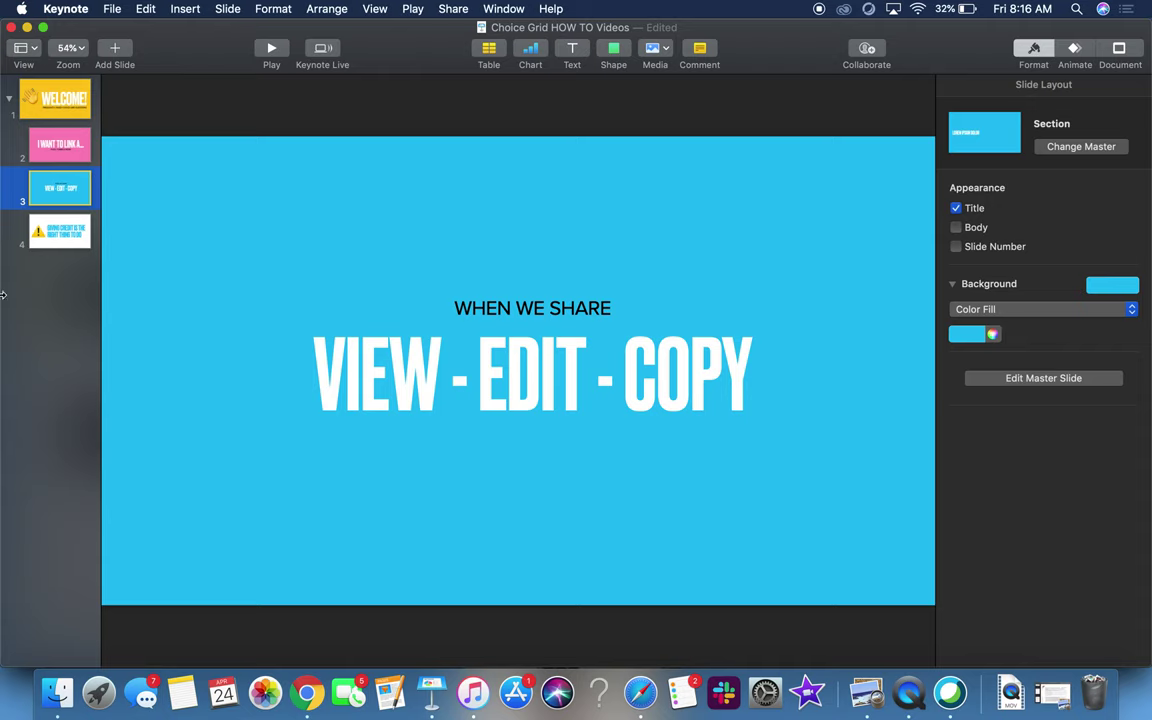
click(307, 692)
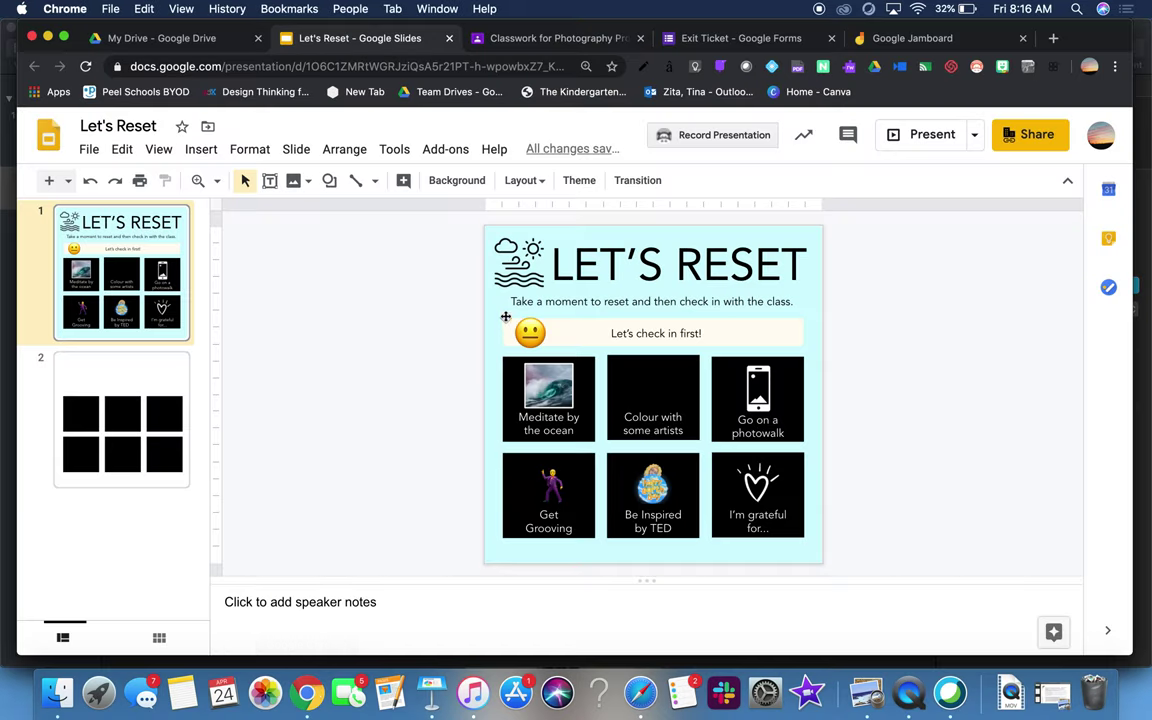
Step: Open the 'We are grateful...' jam from recent Jamboard files and glance at the Keynote guide
click(895, 45)
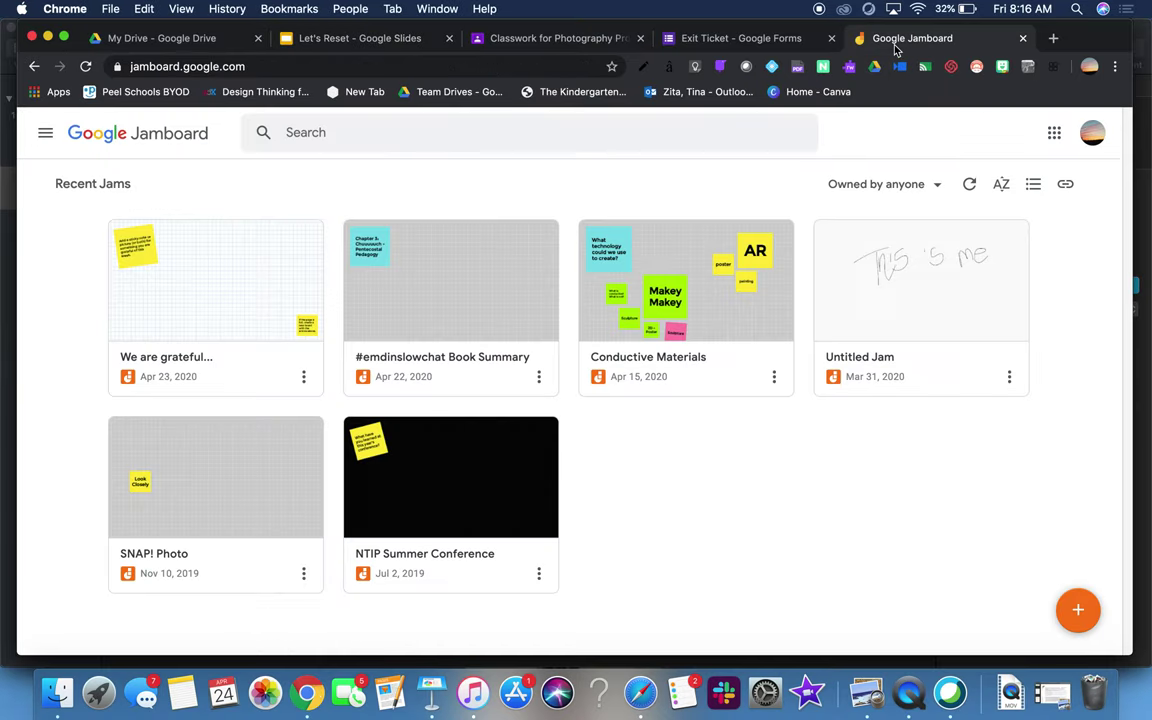
click(181, 267)
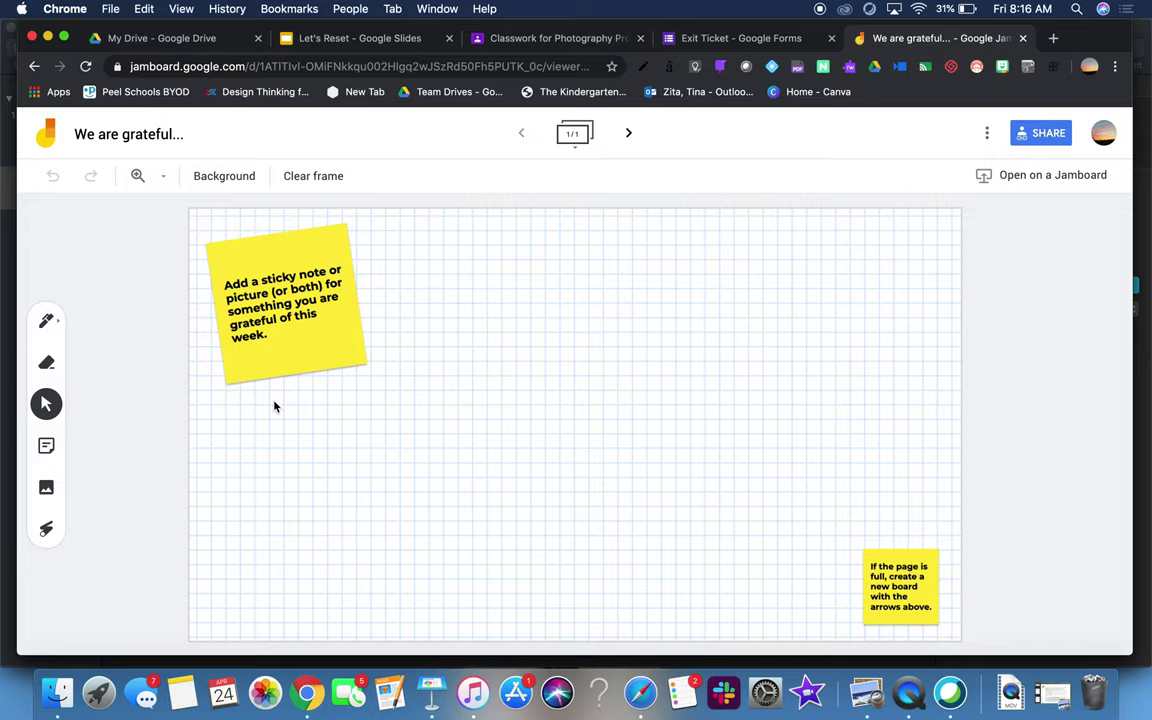
click(432, 697)
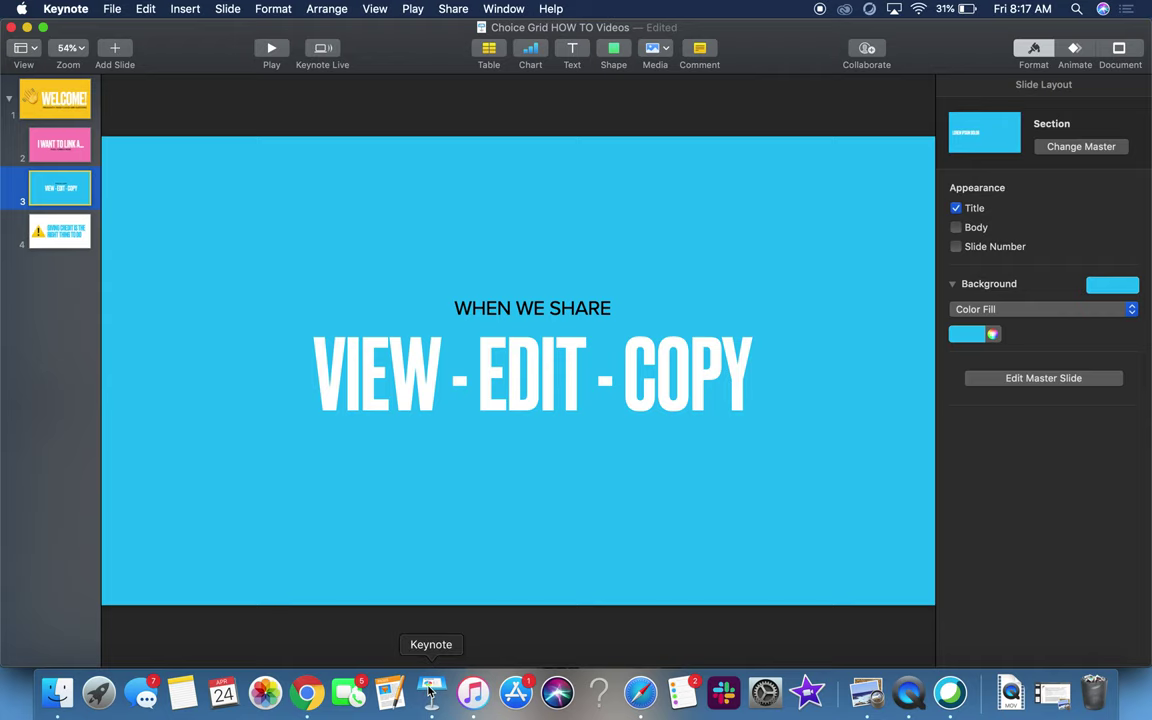
click(307, 692)
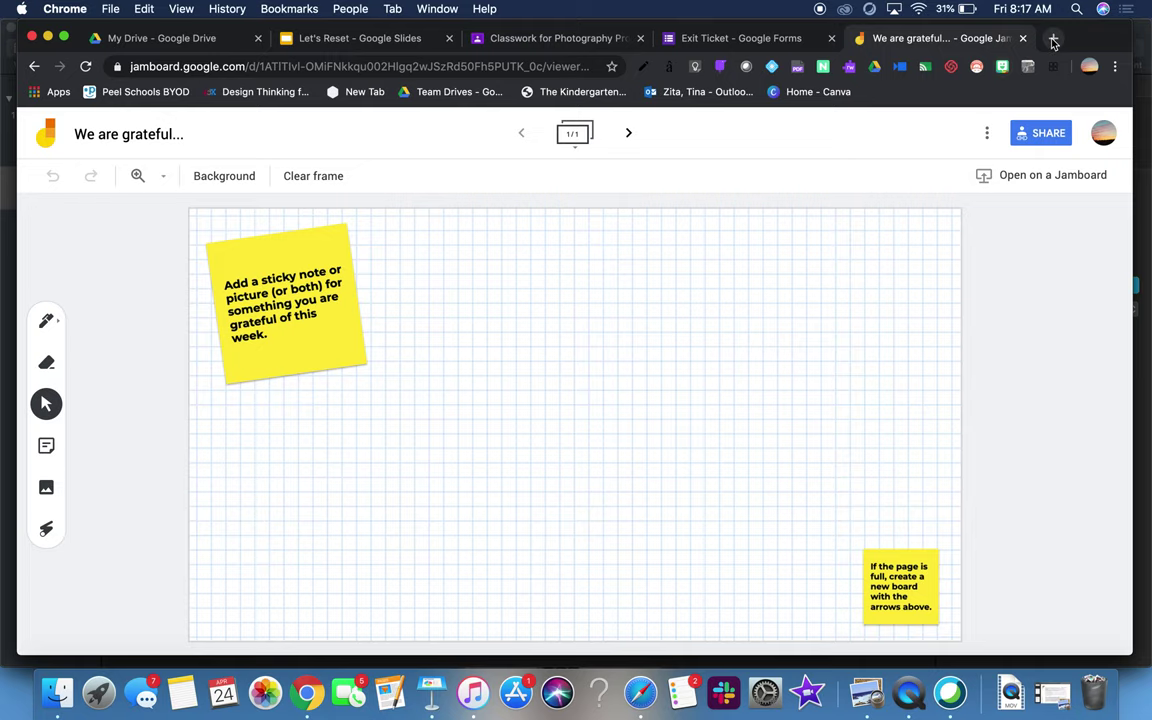
click(1053, 40)
Step: Search 'google drive' and follow the result through to My Drive
text(google)
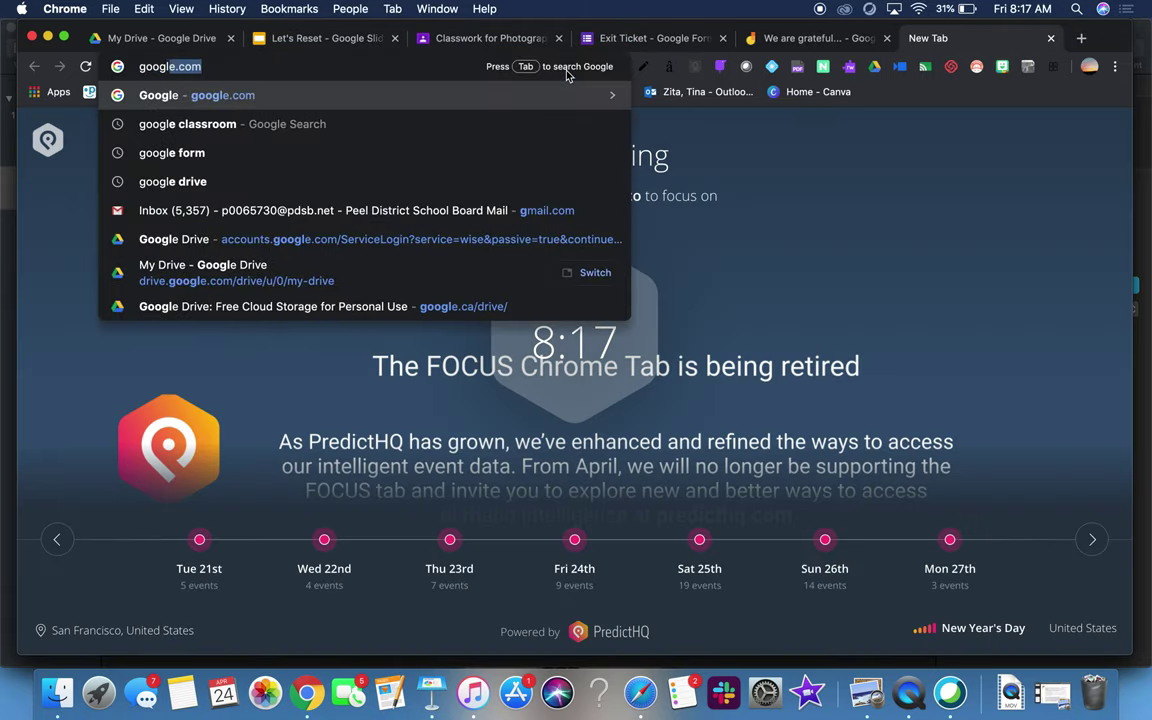
text( drive)
key(Return)
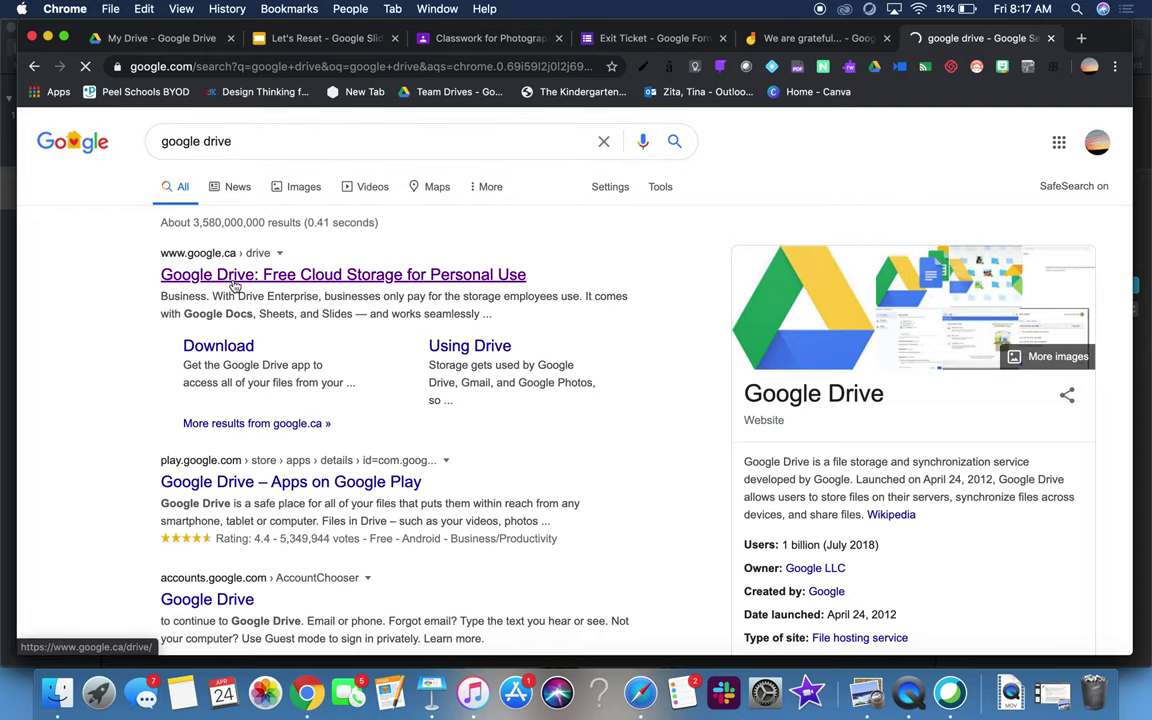
click(234, 285)
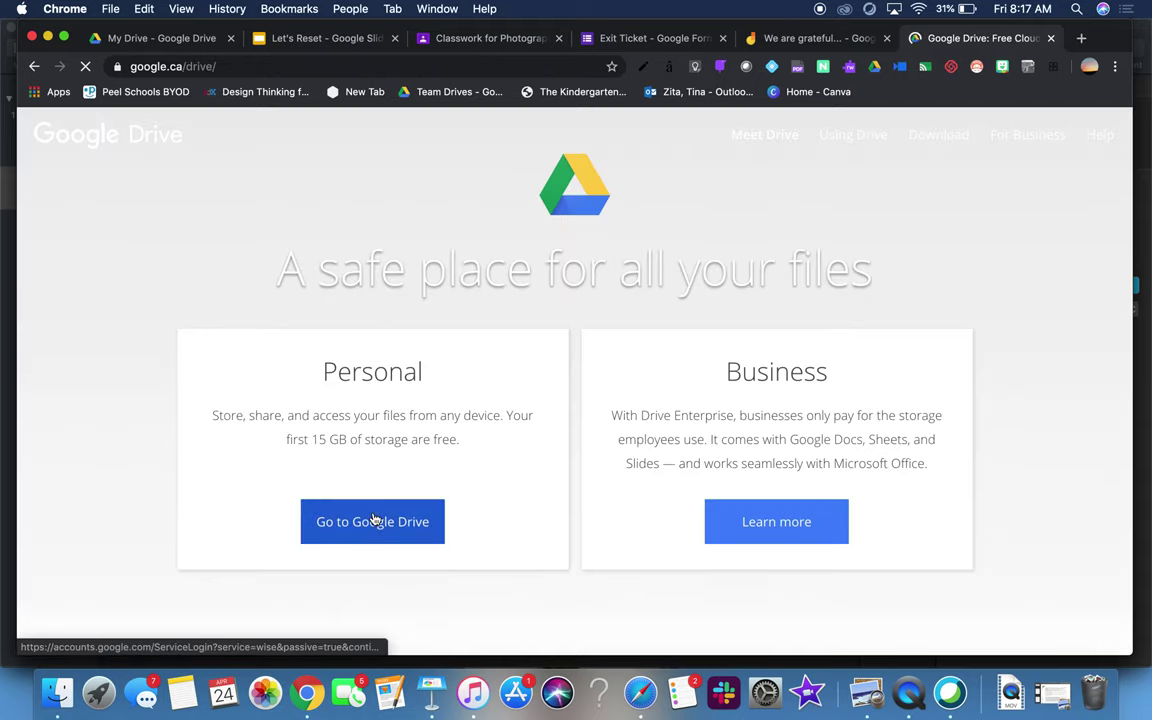
click(373, 521)
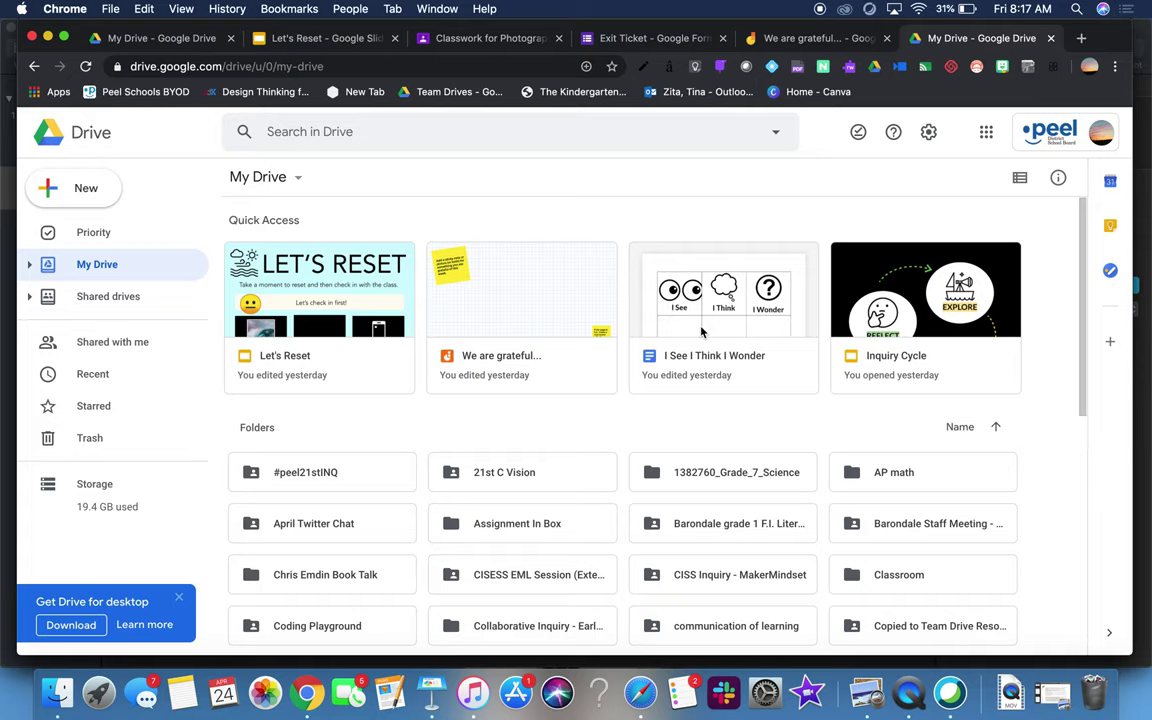
Step: Confirm the I'm grateful for... tile links to the We are grateful board, then view that board's sharing settings
click(330, 38)
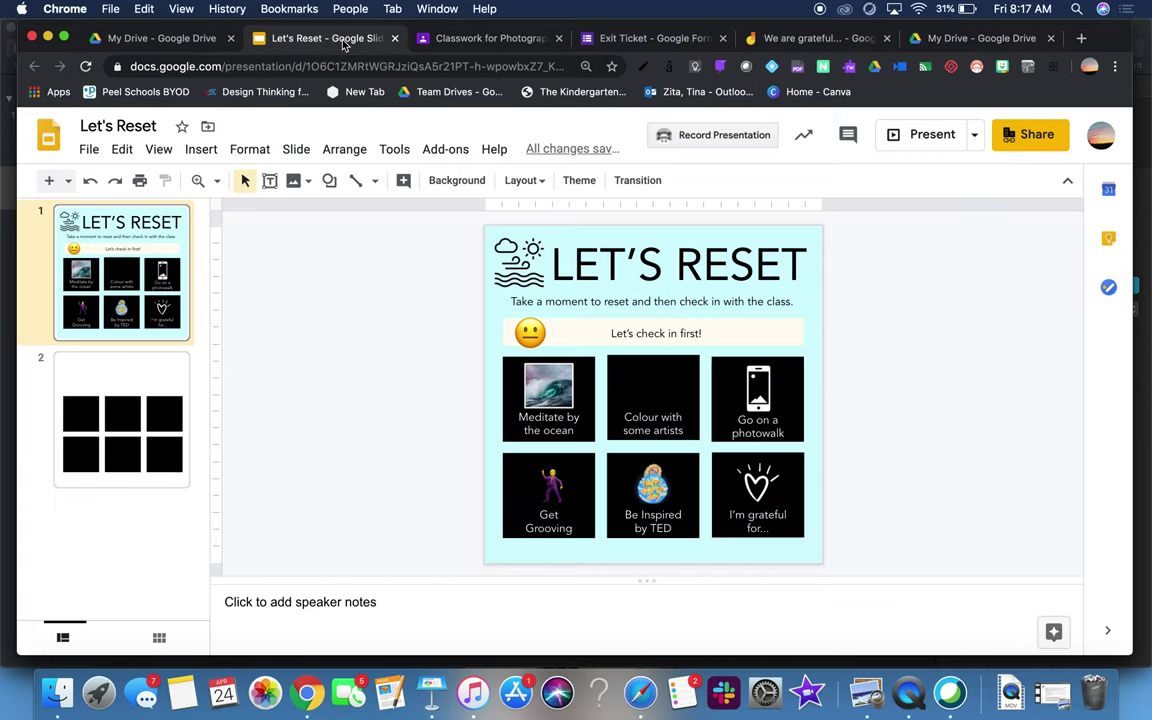
click(760, 505)
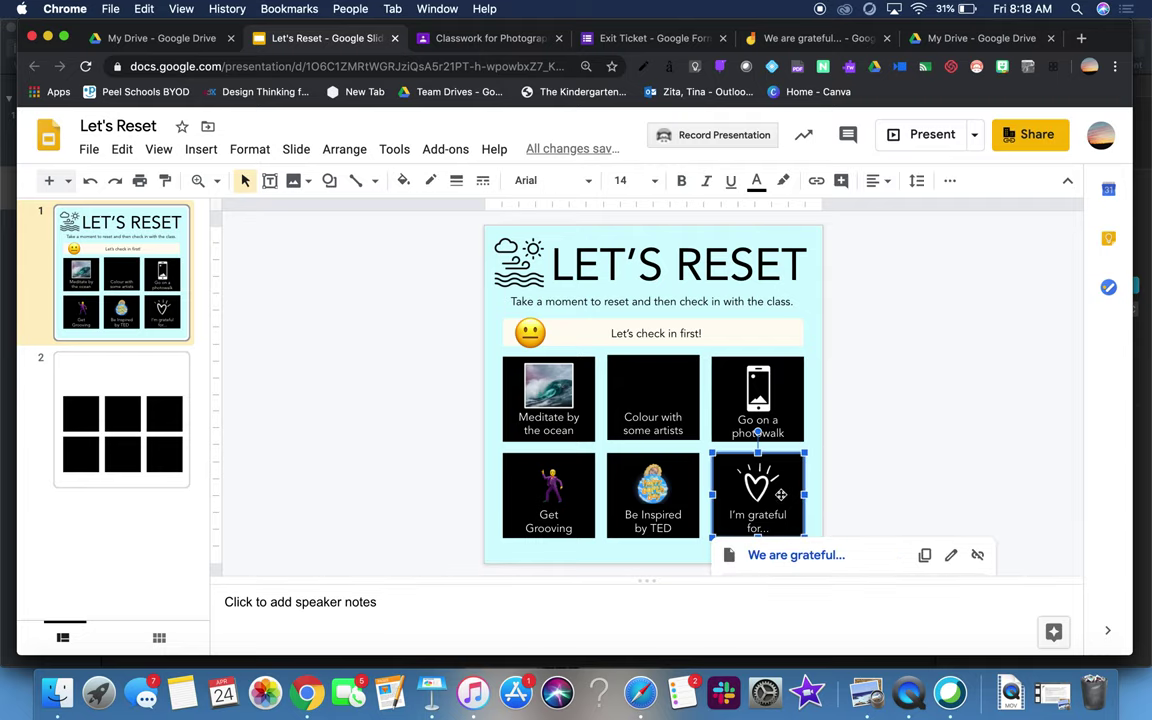
click(790, 38)
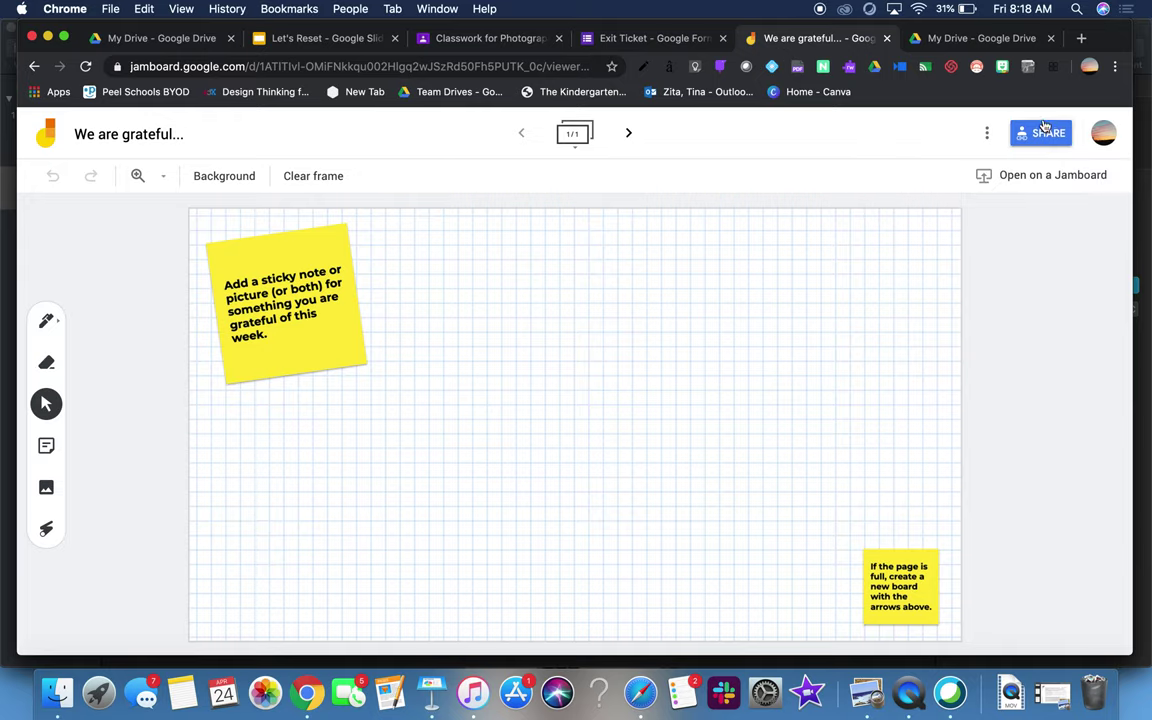
click(1042, 131)
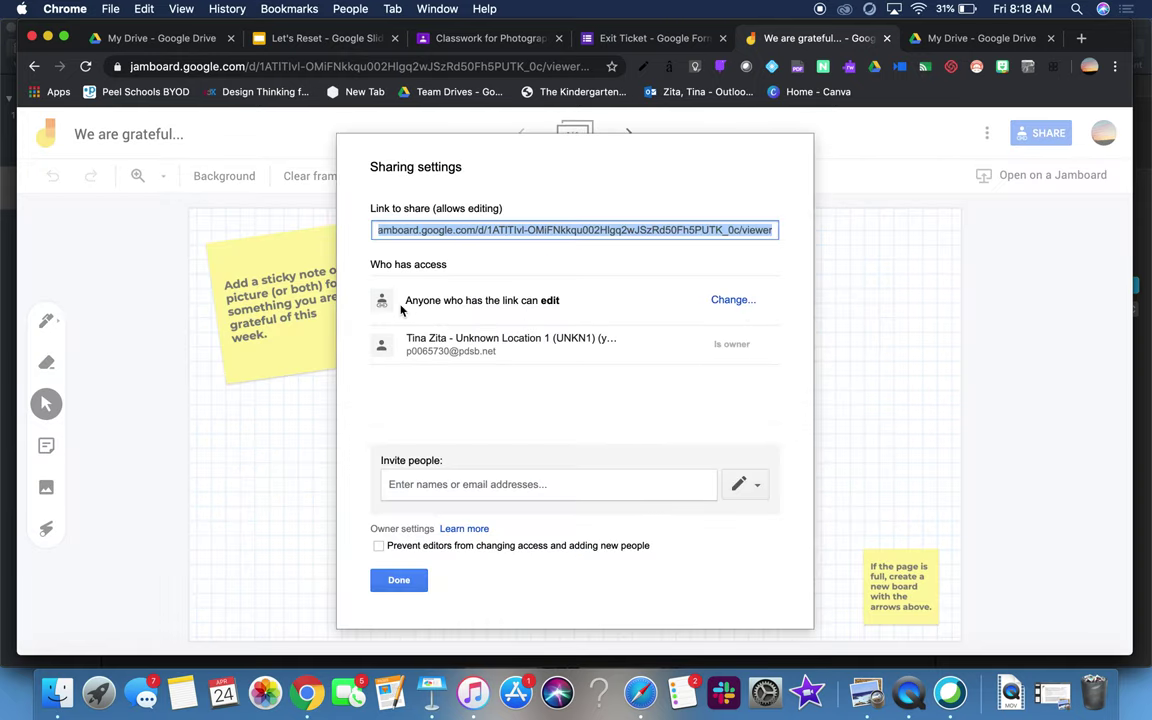
Step: Set the We are grateful board to 'Anyone with the link' can view and copy its link
click(724, 300)
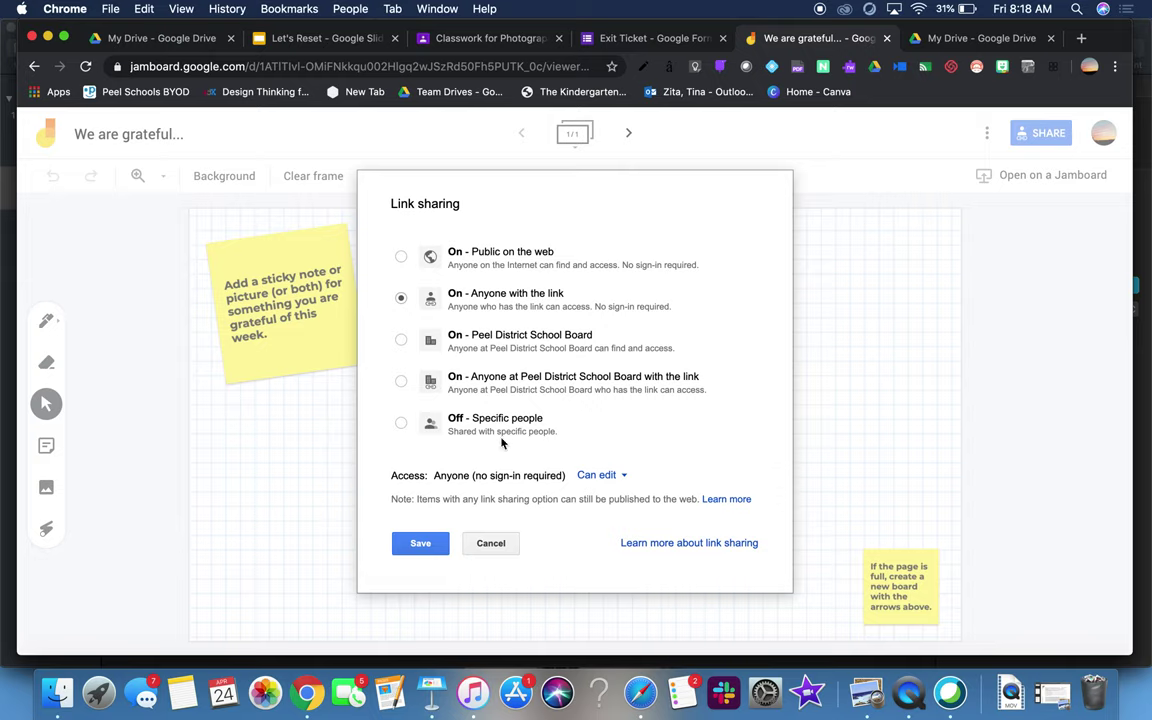
click(400, 424)
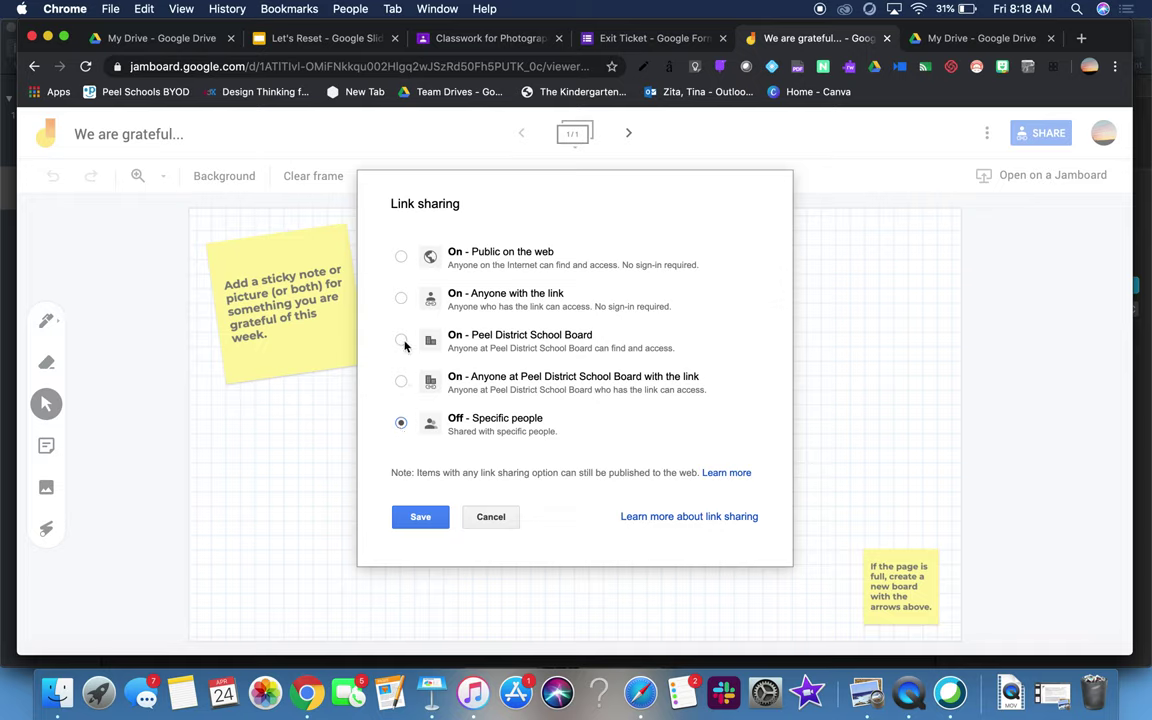
click(401, 298)
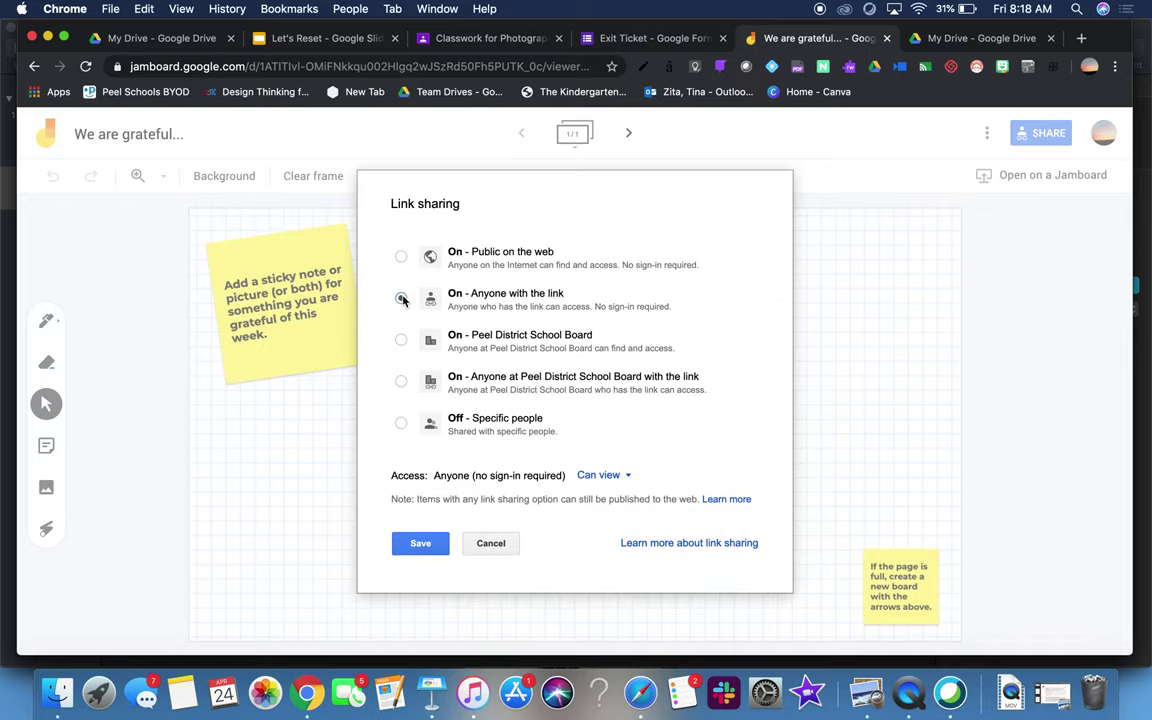
click(616, 487)
click(609, 499)
click(400, 341)
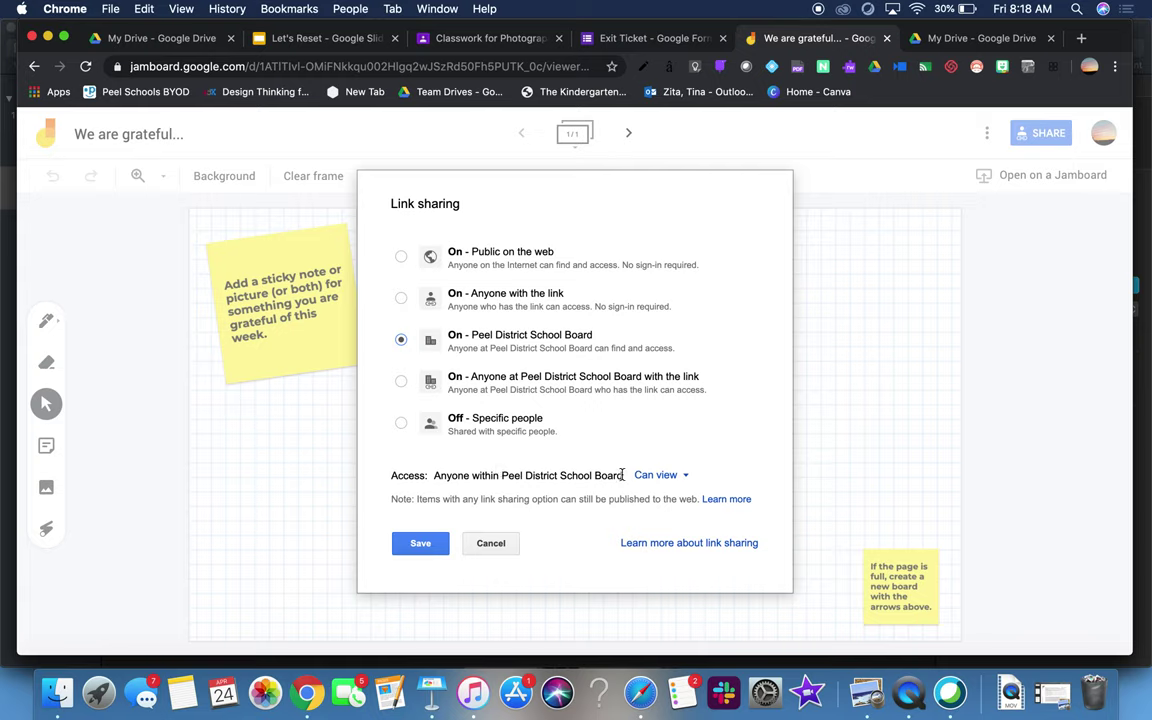
click(481, 307)
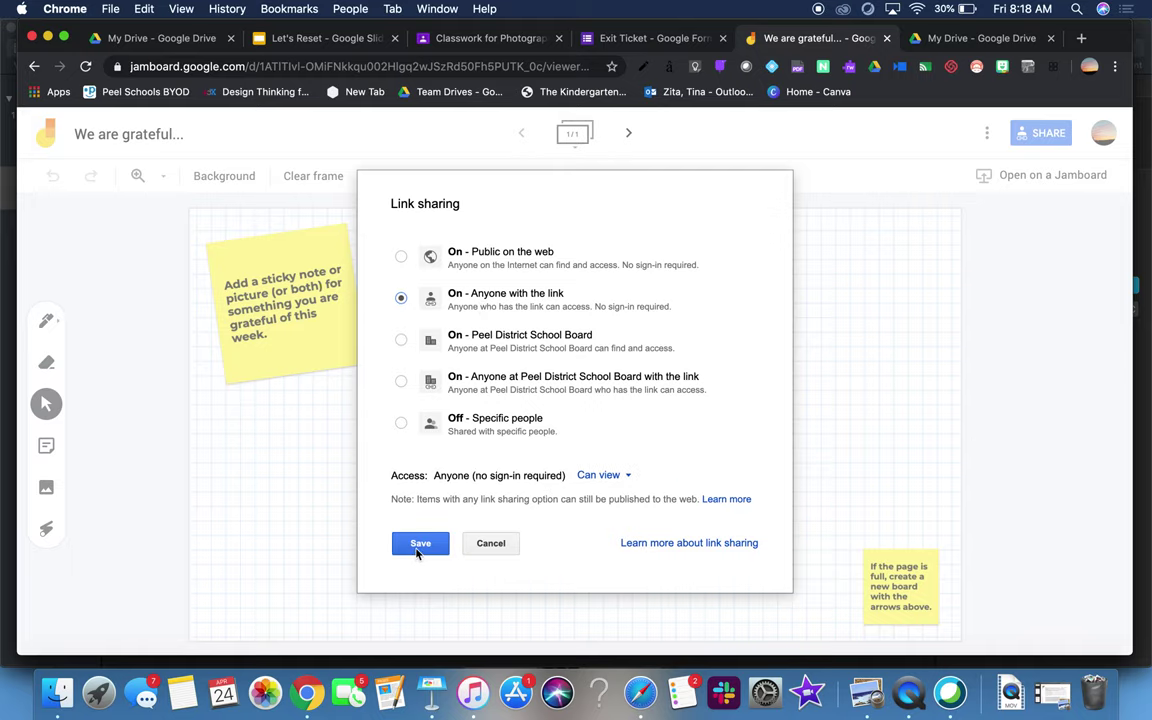
click(419, 545)
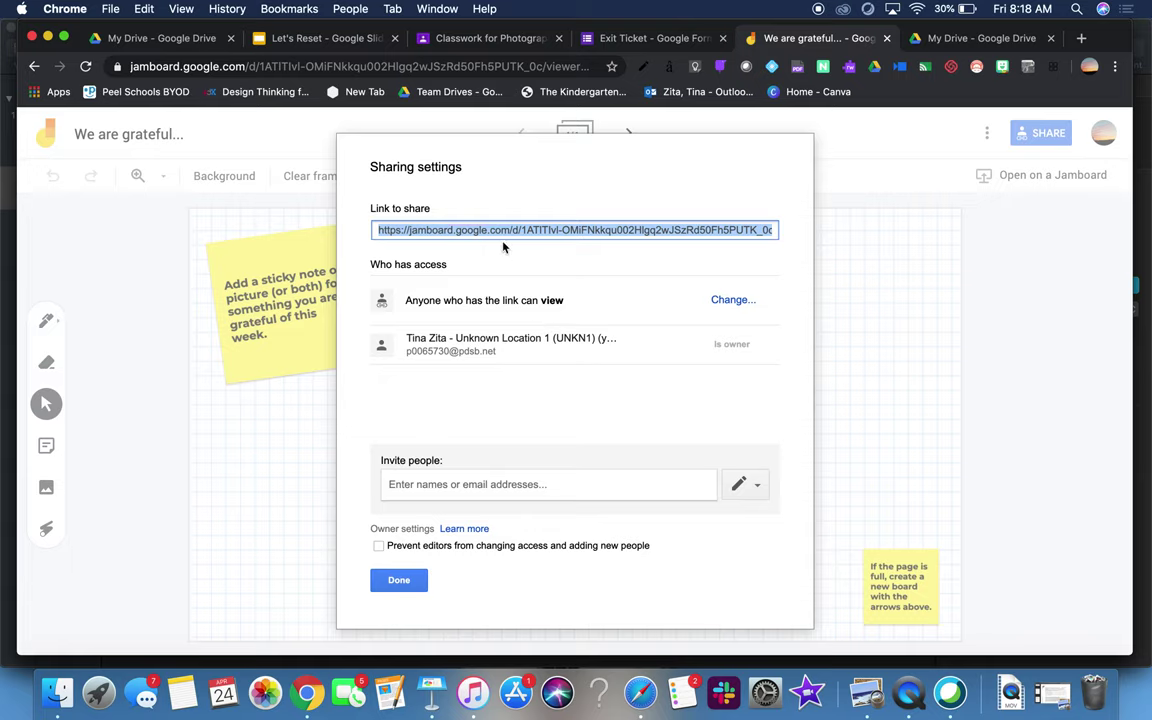
key(super+c)
click(301, 39)
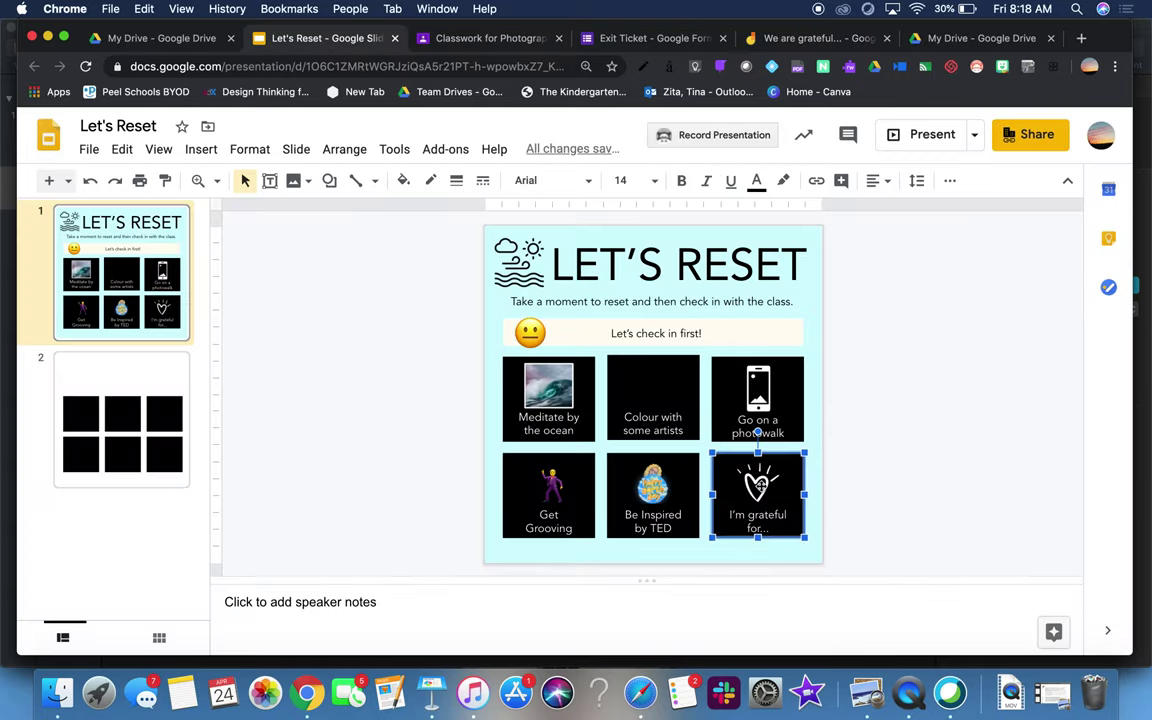
Step: Link the I'm grateful for... tile to the pasted Jamboard share URL
right_click(758, 487)
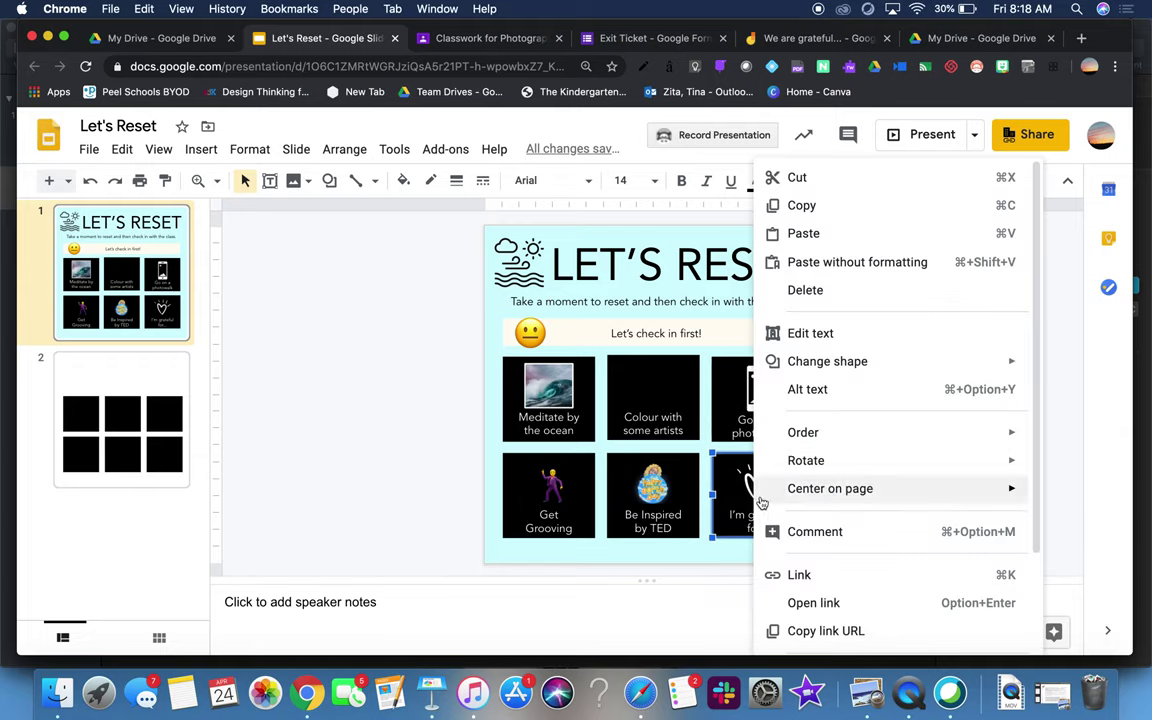
click(798, 574)
key(super+v)
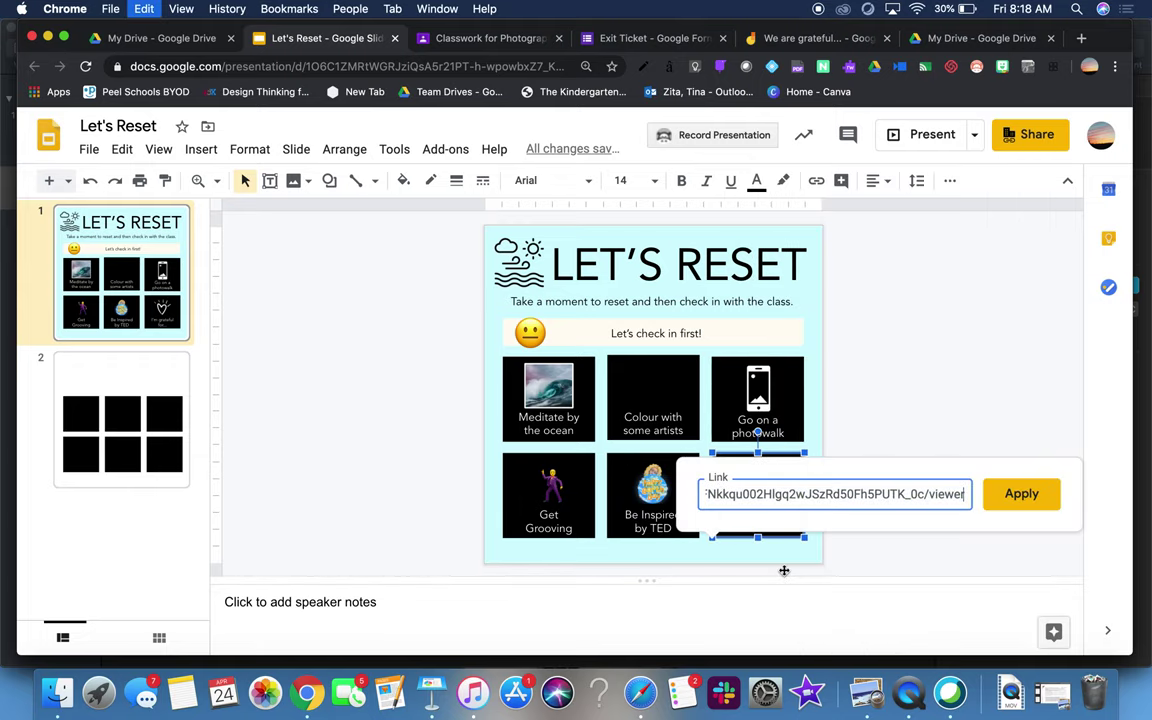
click(1018, 501)
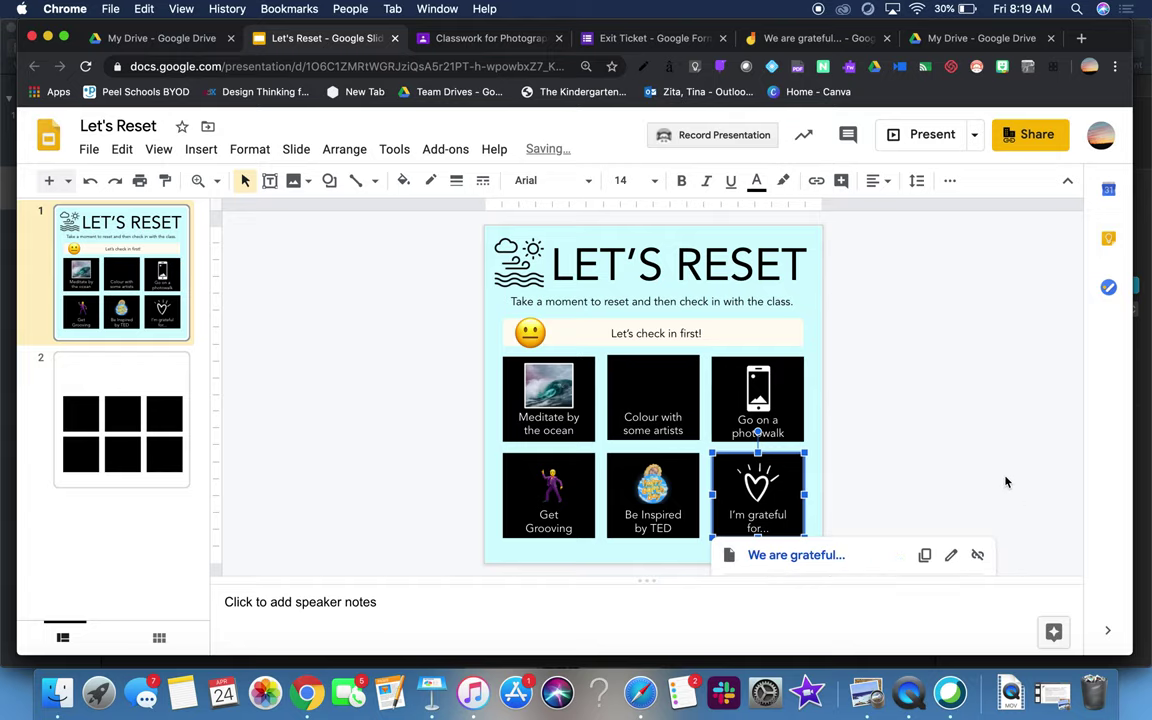
click(843, 476)
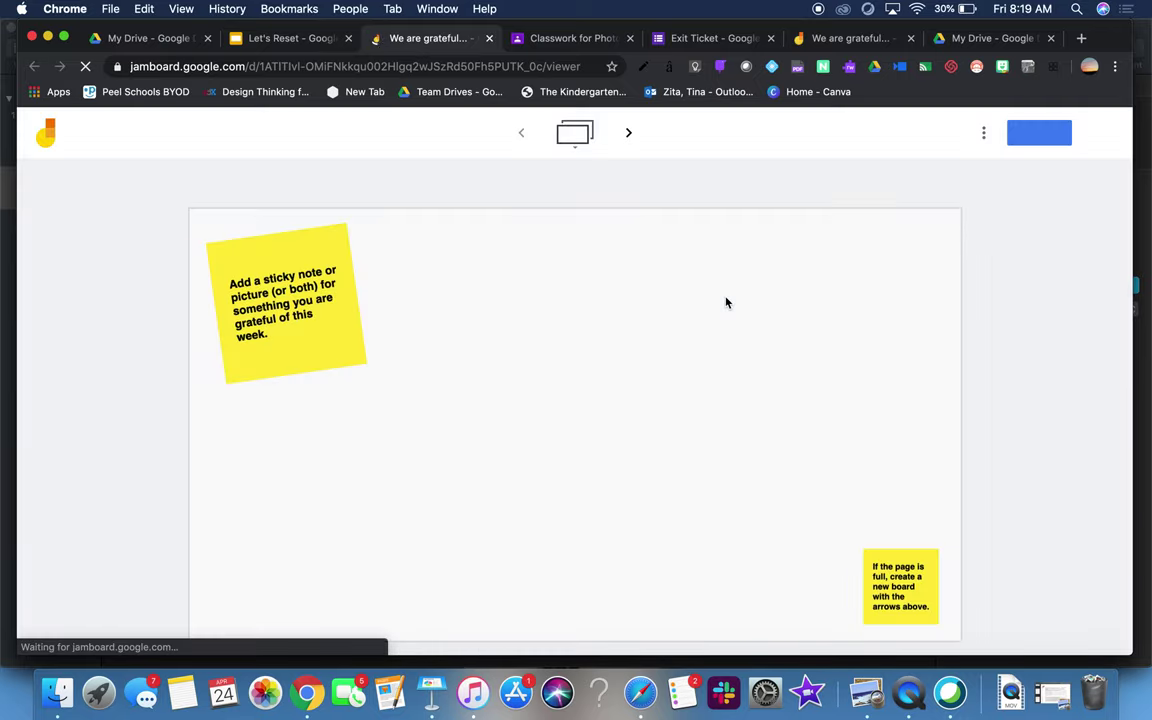
Step: Change the We are grateful board's link access from Can view to Can edit
click(822, 40)
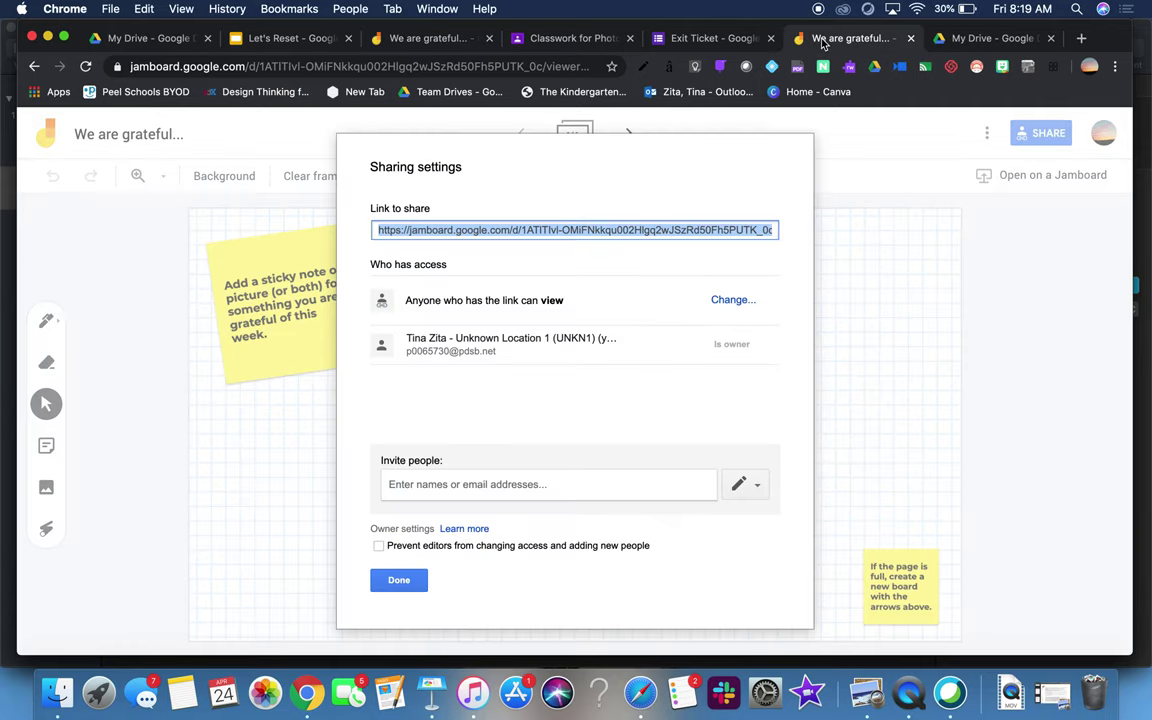
click(730, 300)
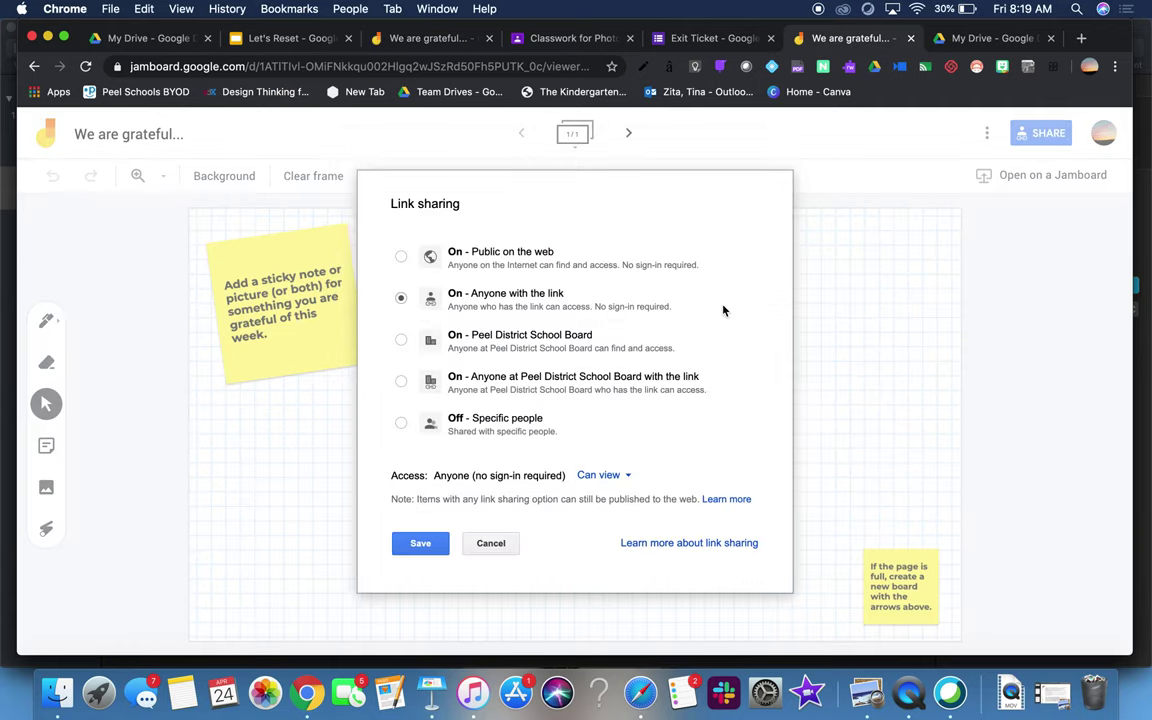
click(607, 476)
click(607, 500)
click(420, 545)
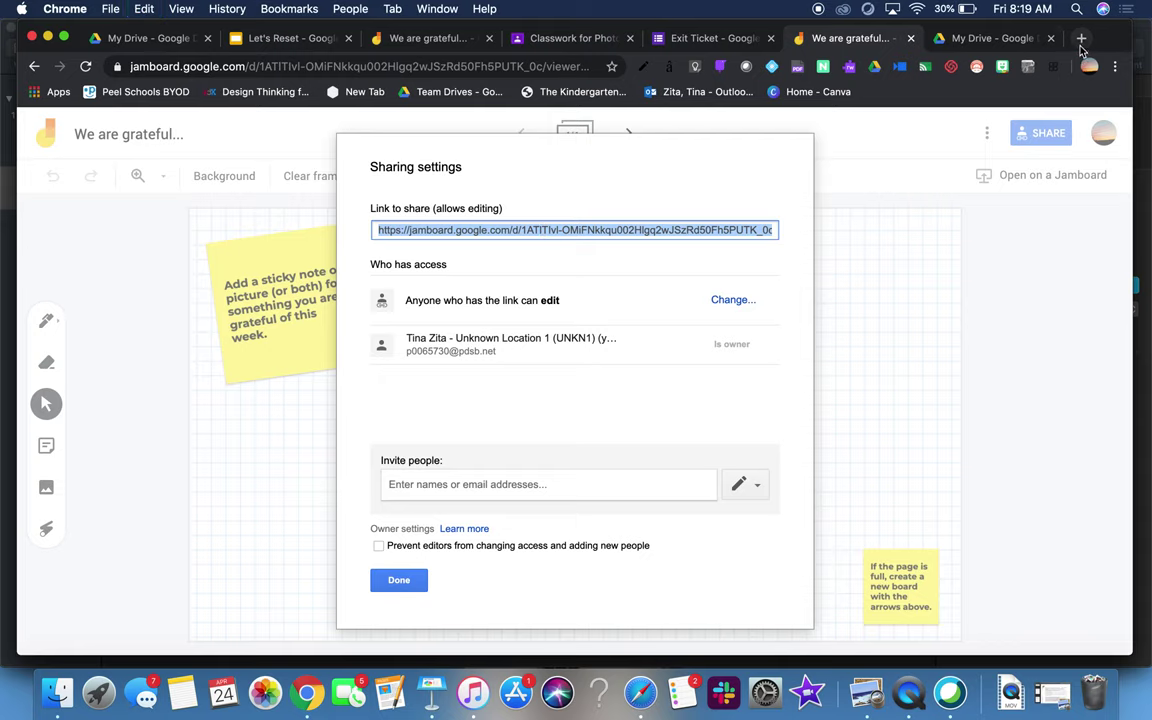
click(975, 38)
Step: Open the 'I See I Think I Wonder' document from Drive's Quick Access
click(514, 66)
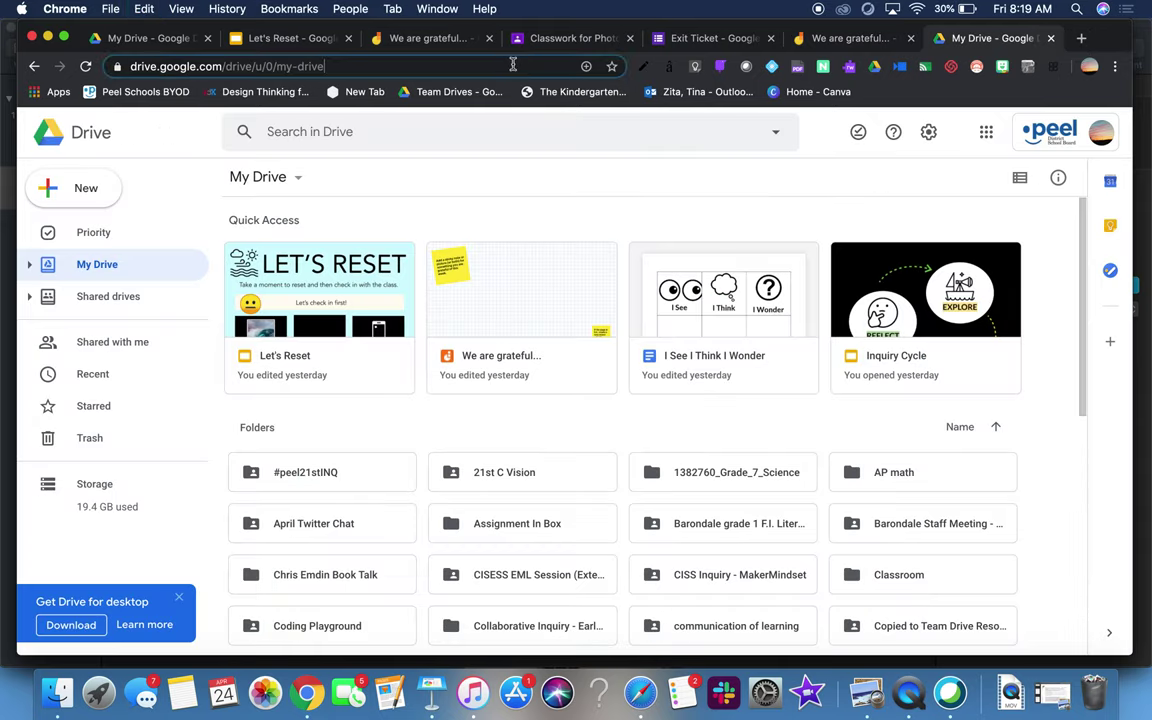
key(super+v)
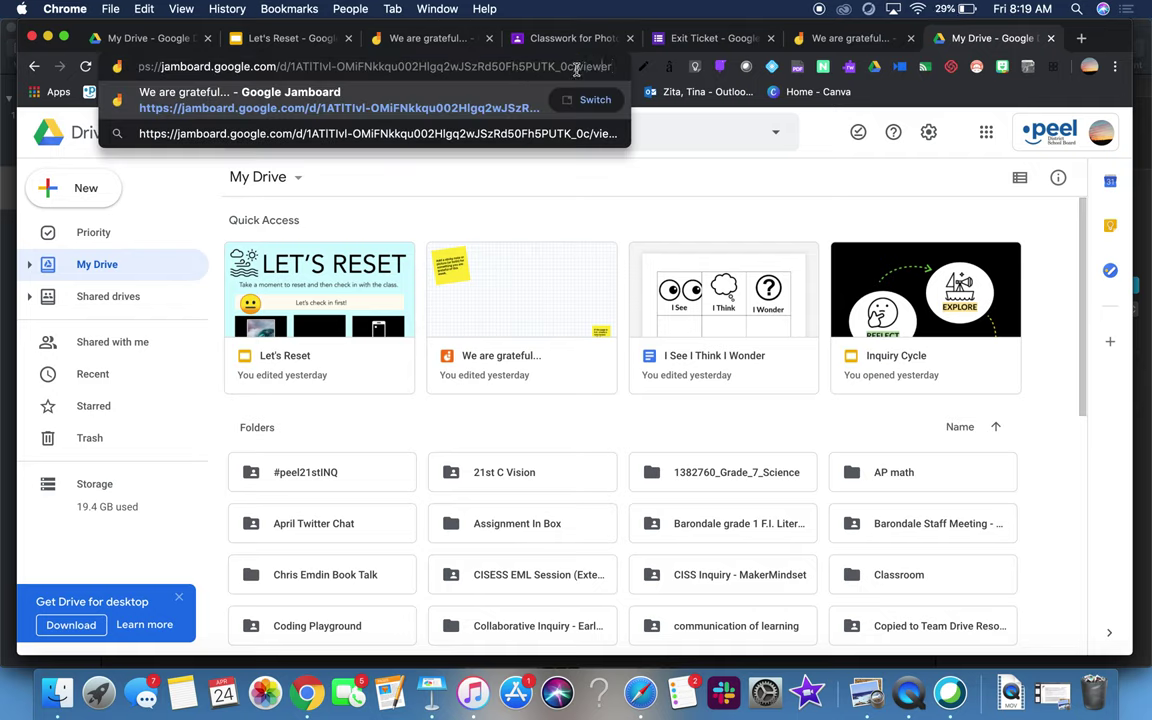
click(658, 357)
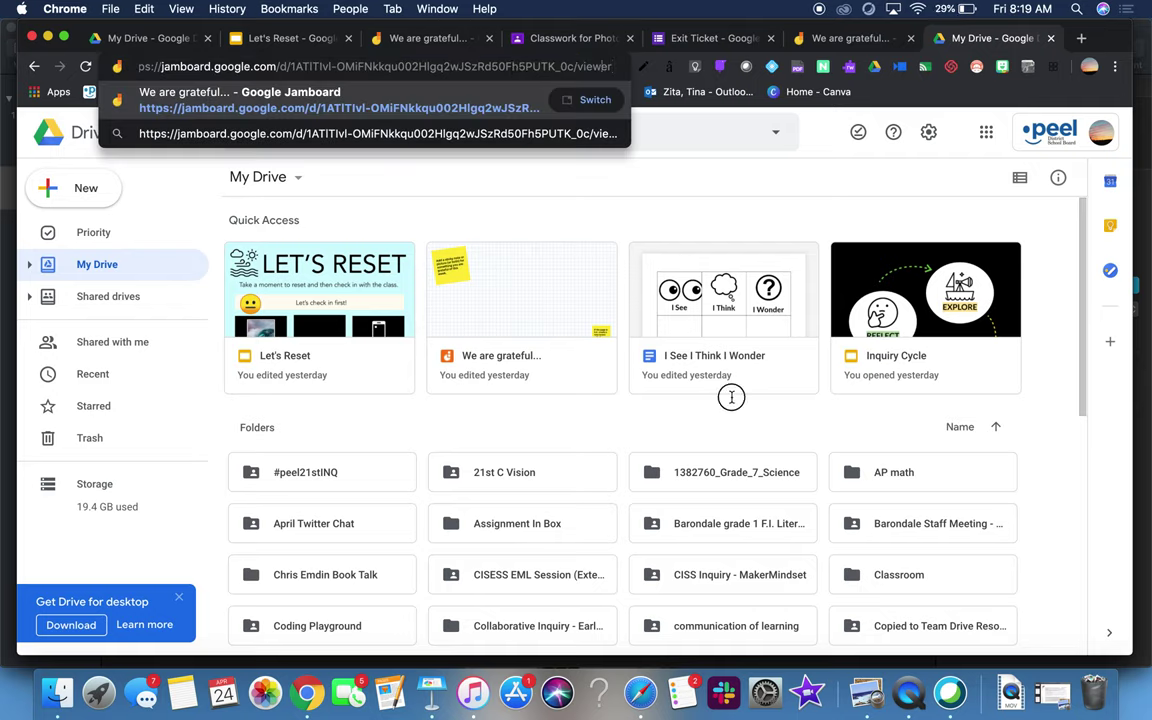
click(694, 289)
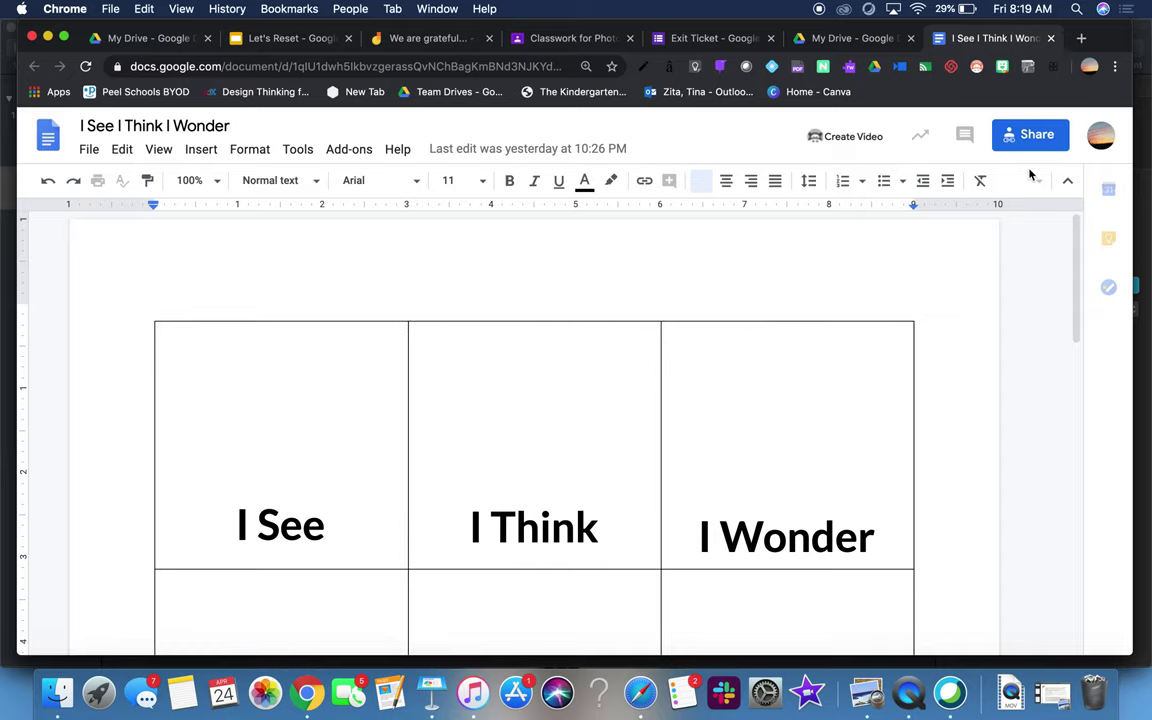
Step: Set the document to 'Anyone with the link can edit' and copy its link
click(1033, 136)
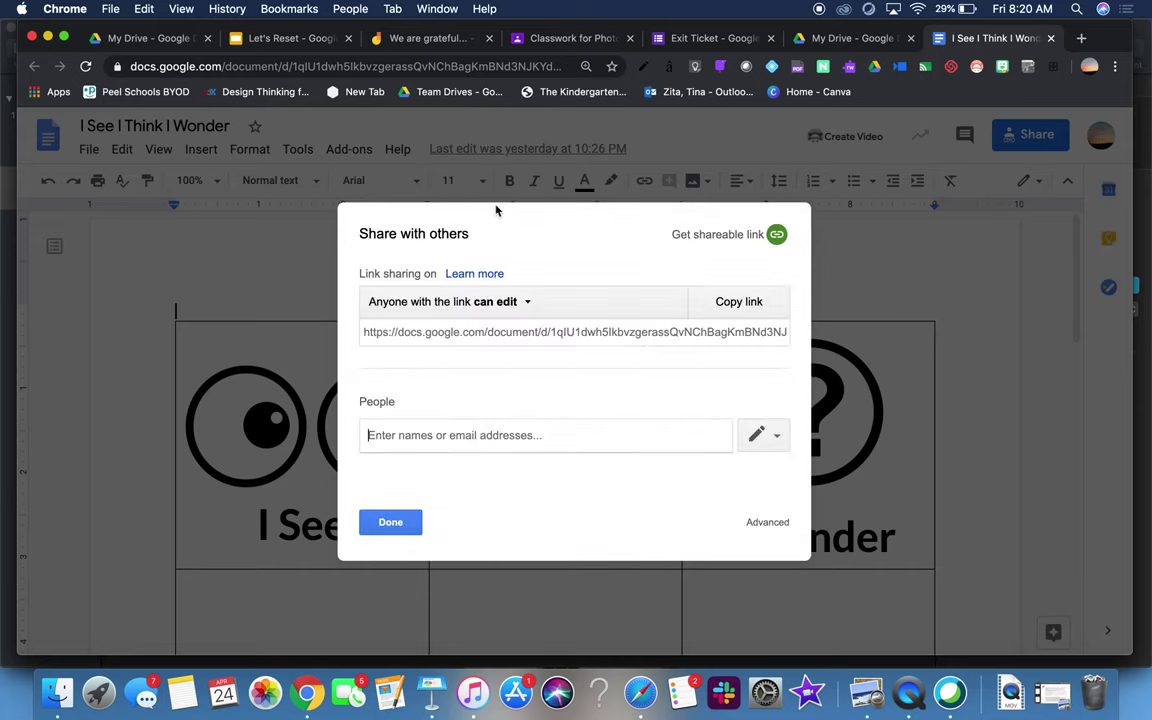
click(461, 300)
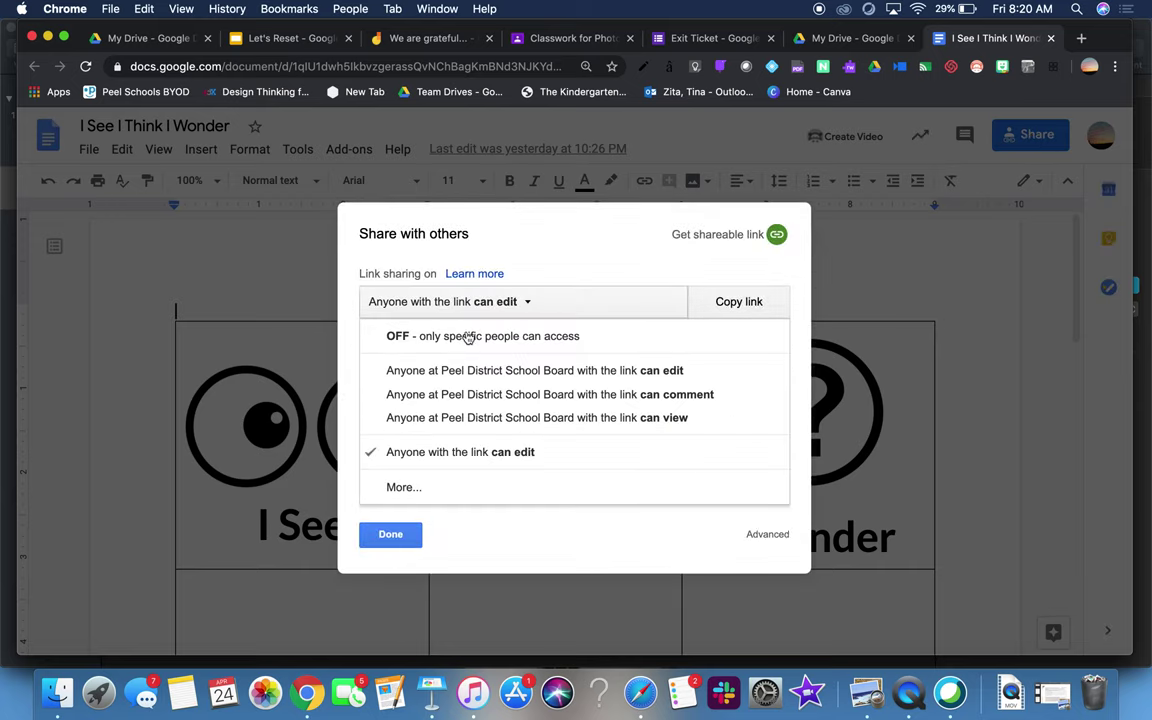
click(452, 456)
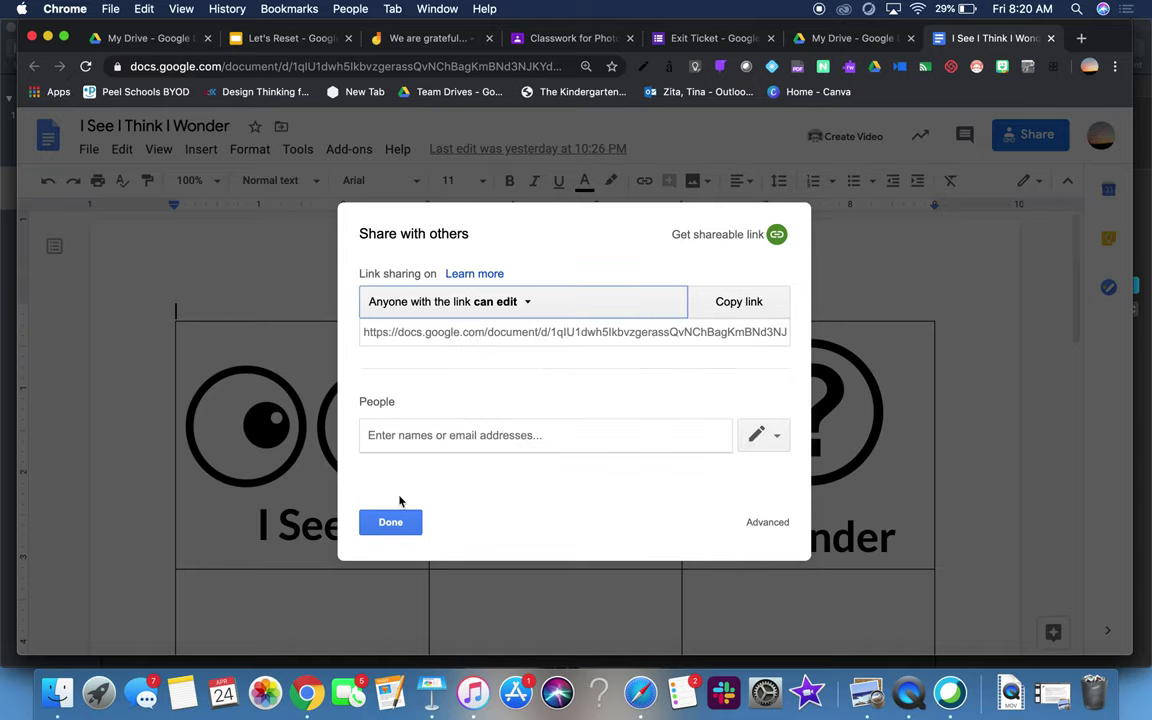
click(433, 338)
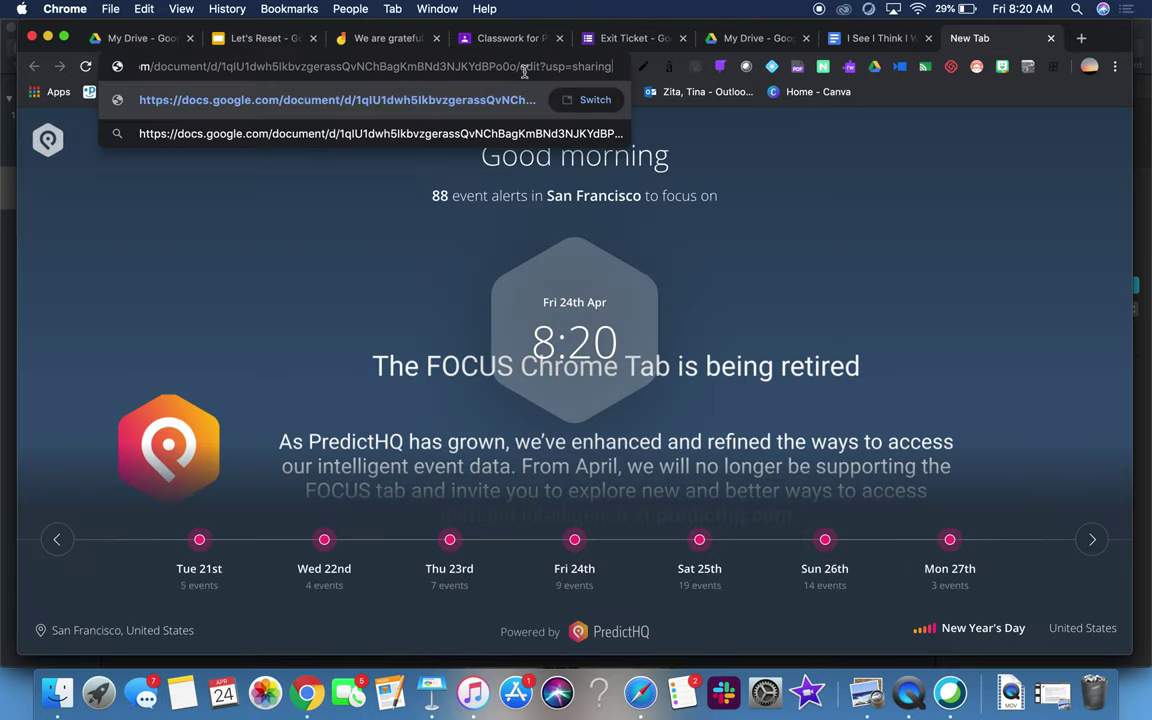
Step: Replace the link's 'edit?usp=sharing' ending with 'copy' and load the Copy document page
drag(525, 67, 620, 74)
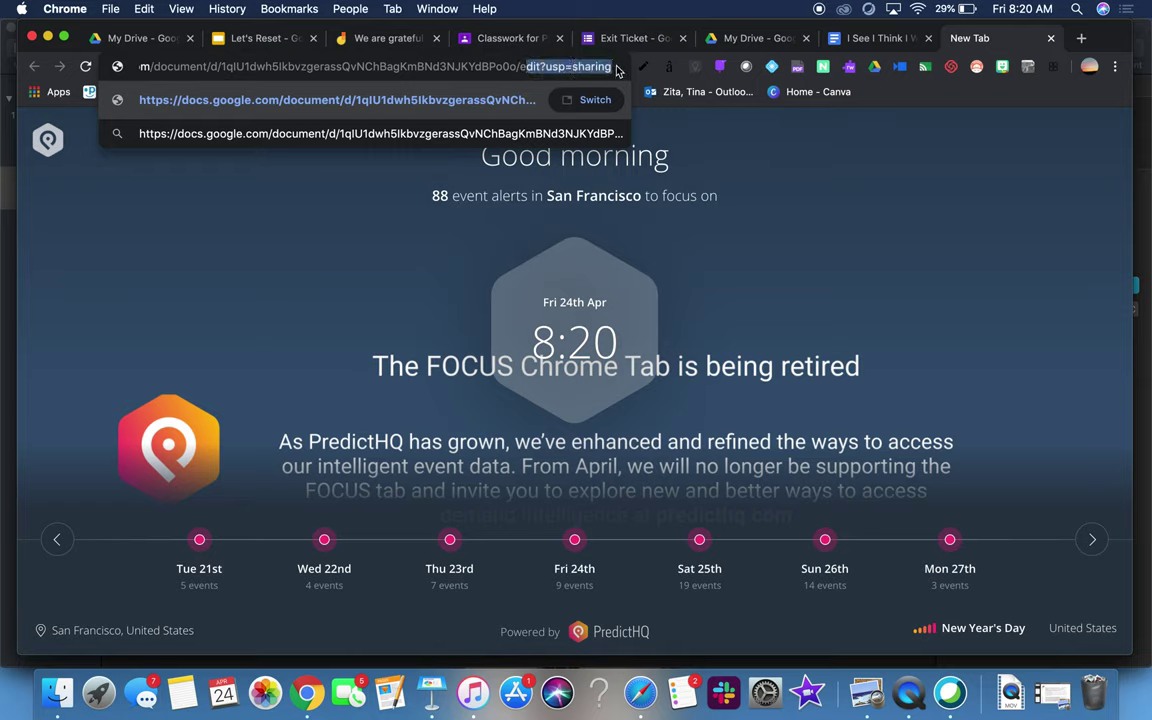
click(520, 67)
drag(520, 67, 616, 67)
text(copy)
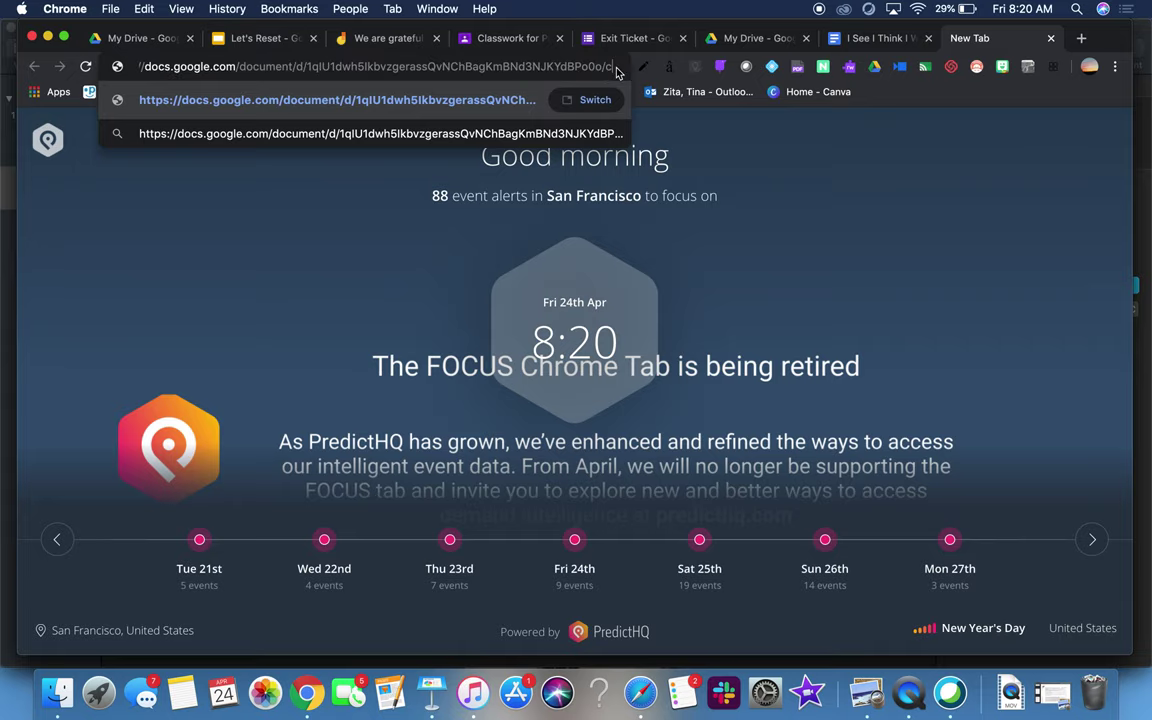
key(Return)
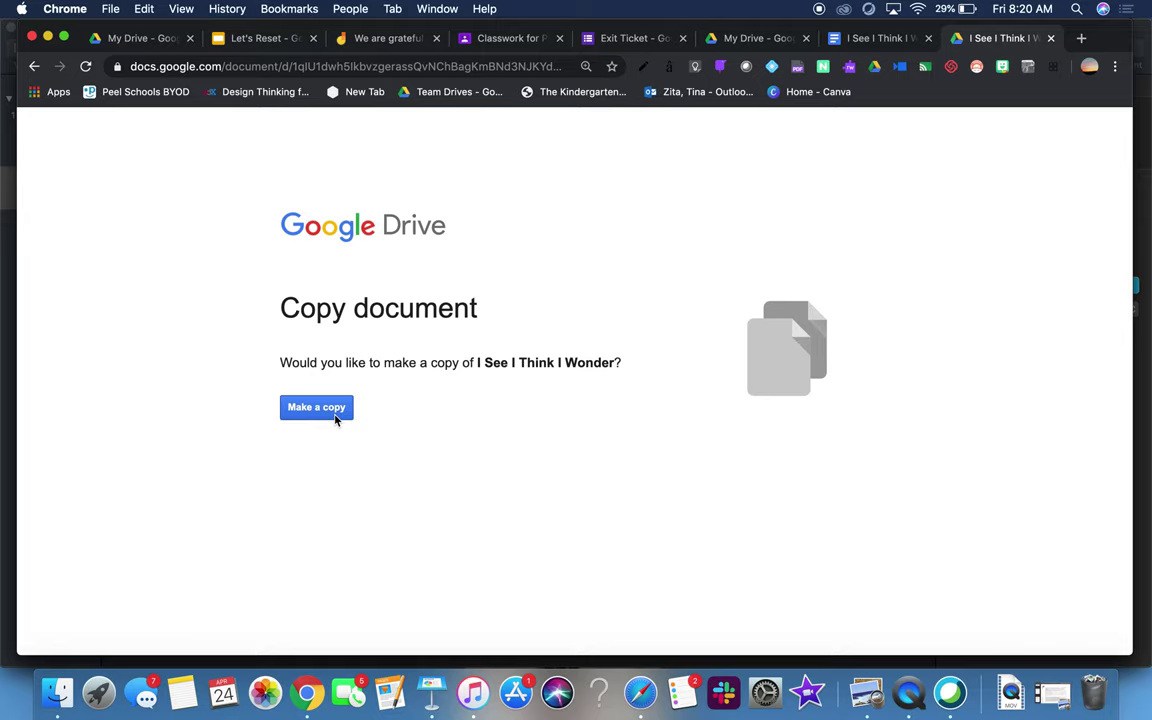
click(479, 40)
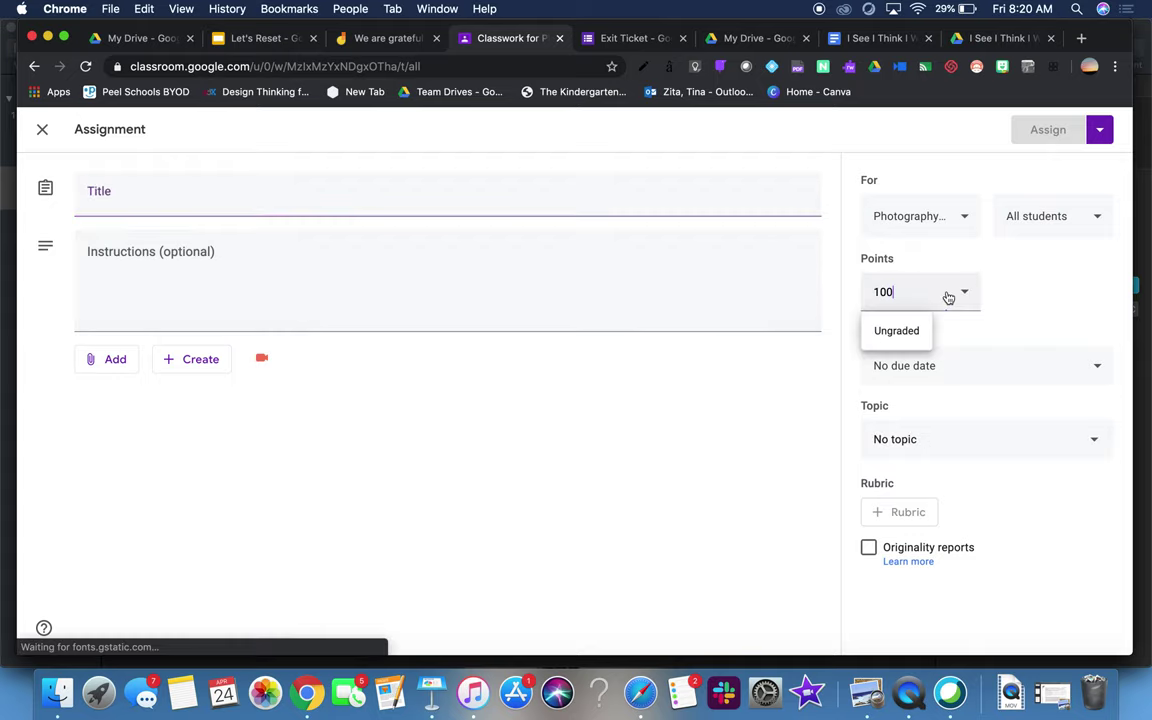
Step: Make the new assignment ungraded and title it 'What are you wondering?'
click(900, 329)
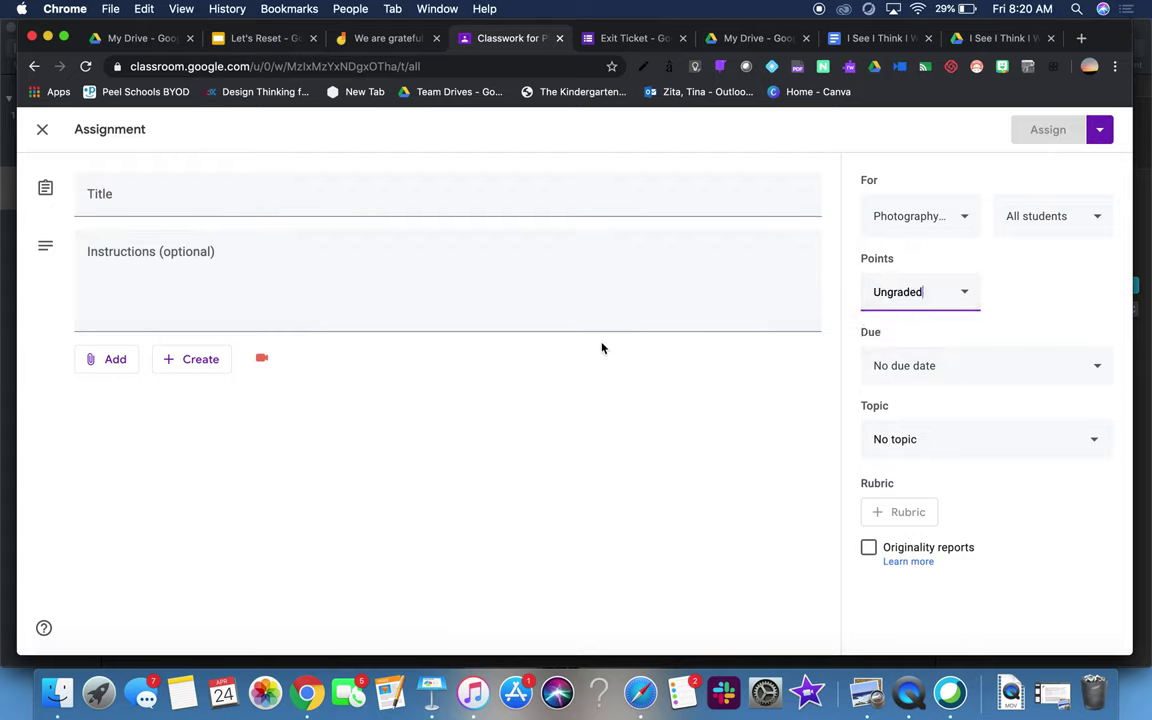
click(104, 196)
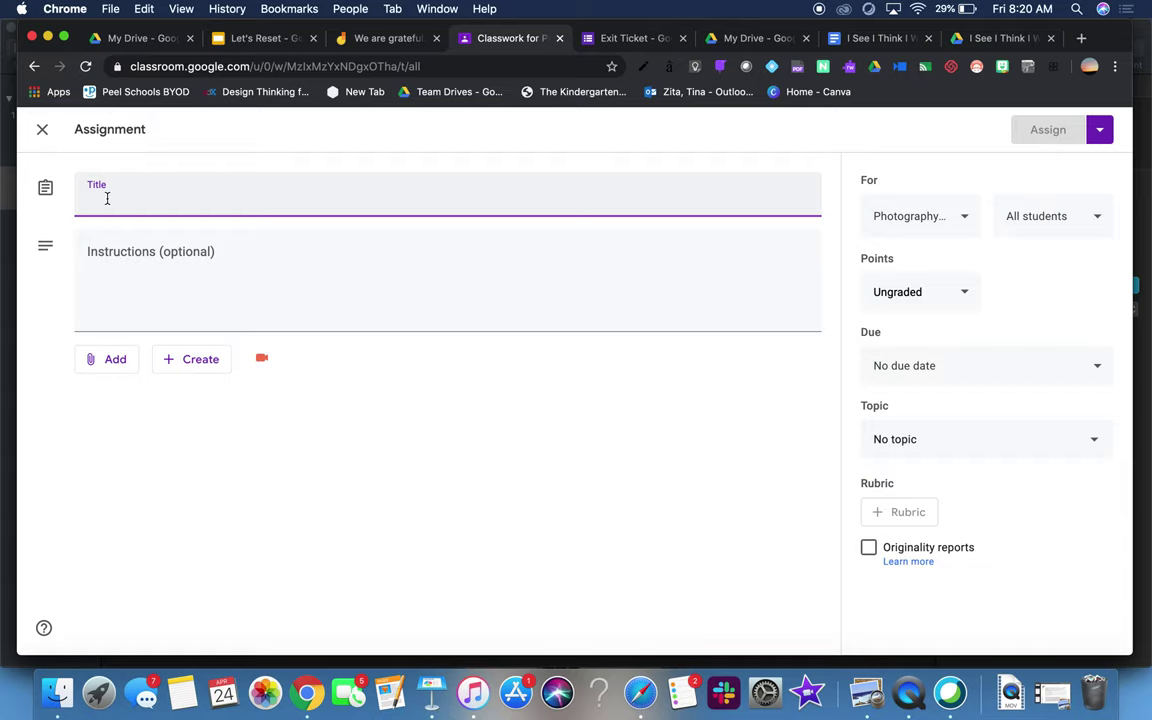
text(What are you wo)
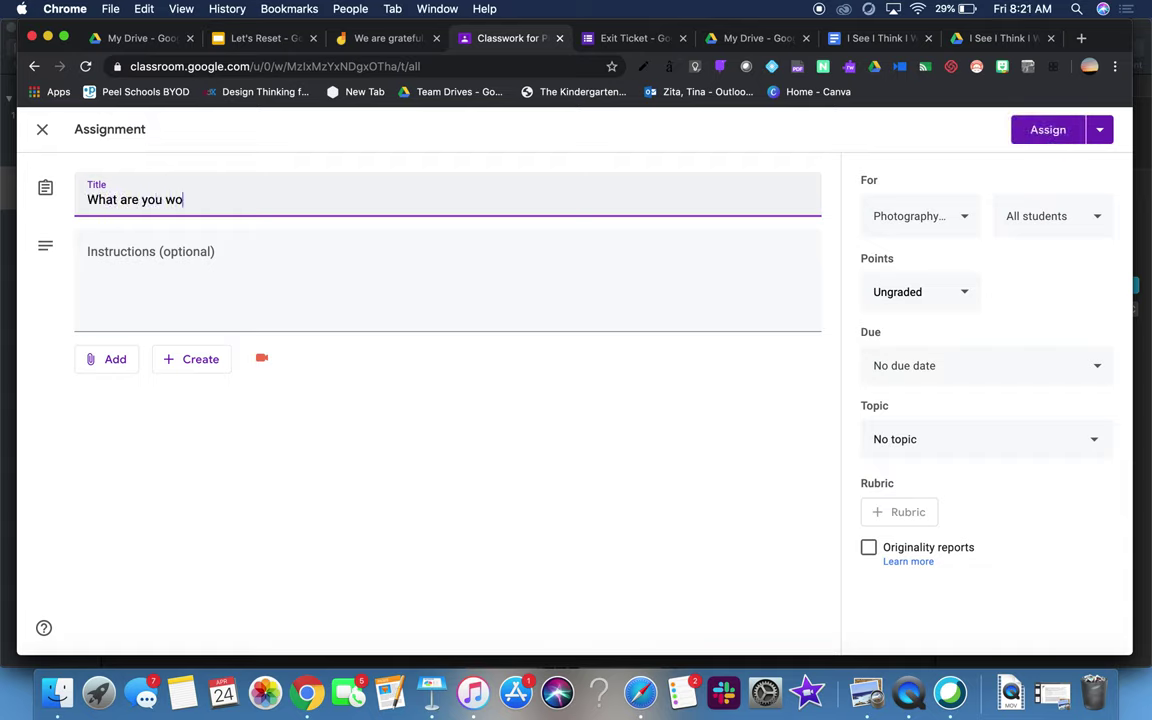
text(ndering?)
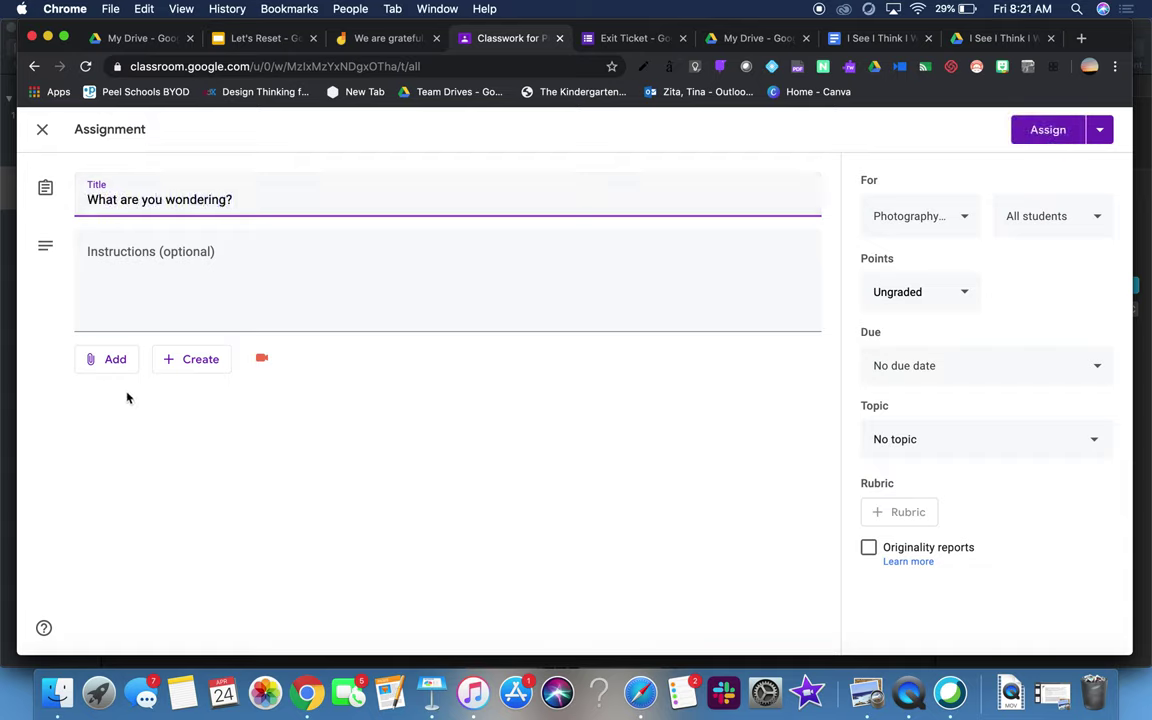
Step: Attach the I See I Think I Wonder doc from Drive with 'Make a copy for each student'
click(116, 370)
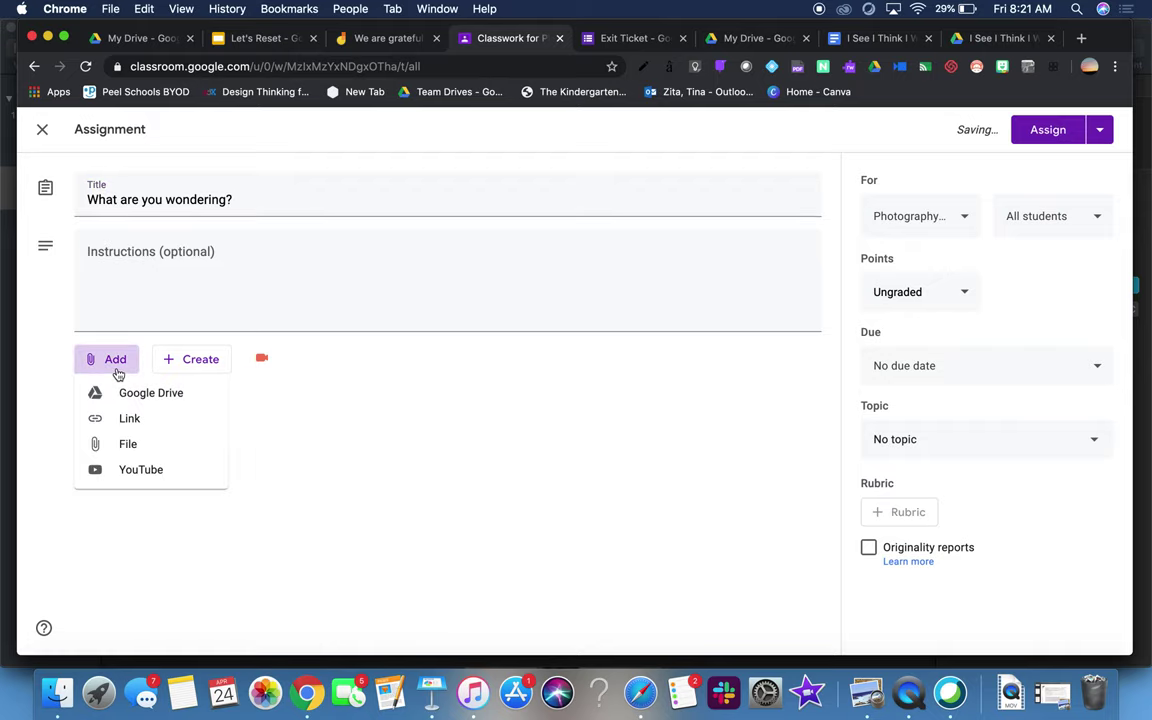
click(125, 391)
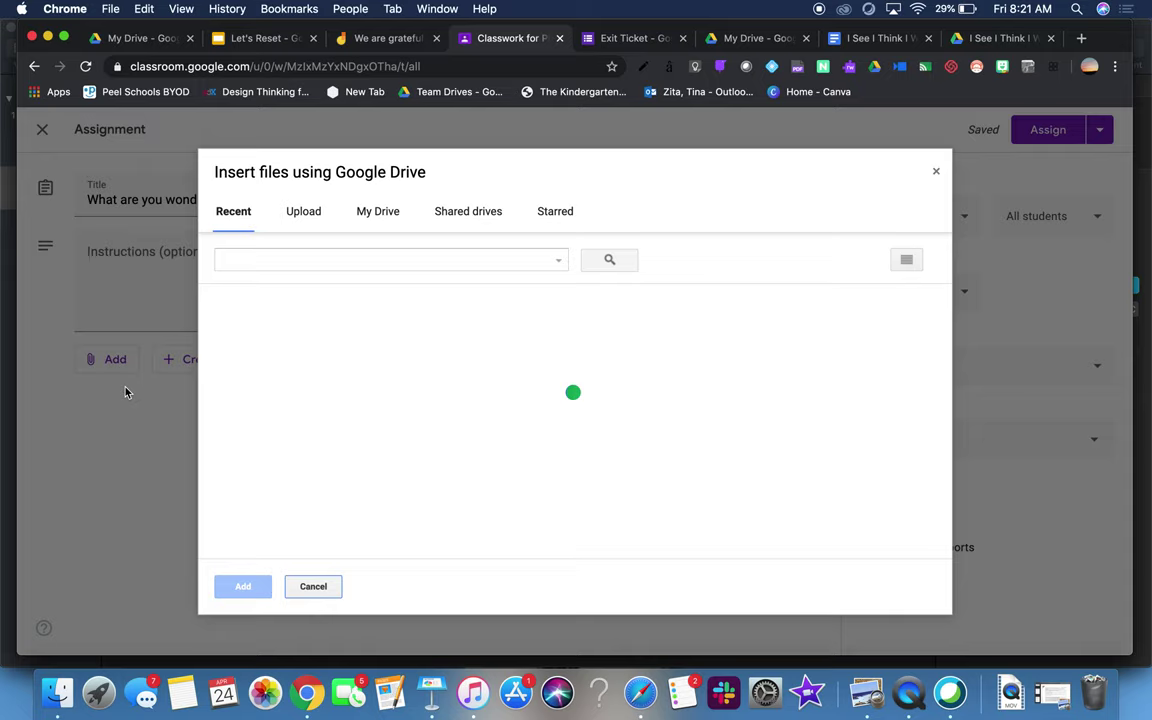
click(250, 375)
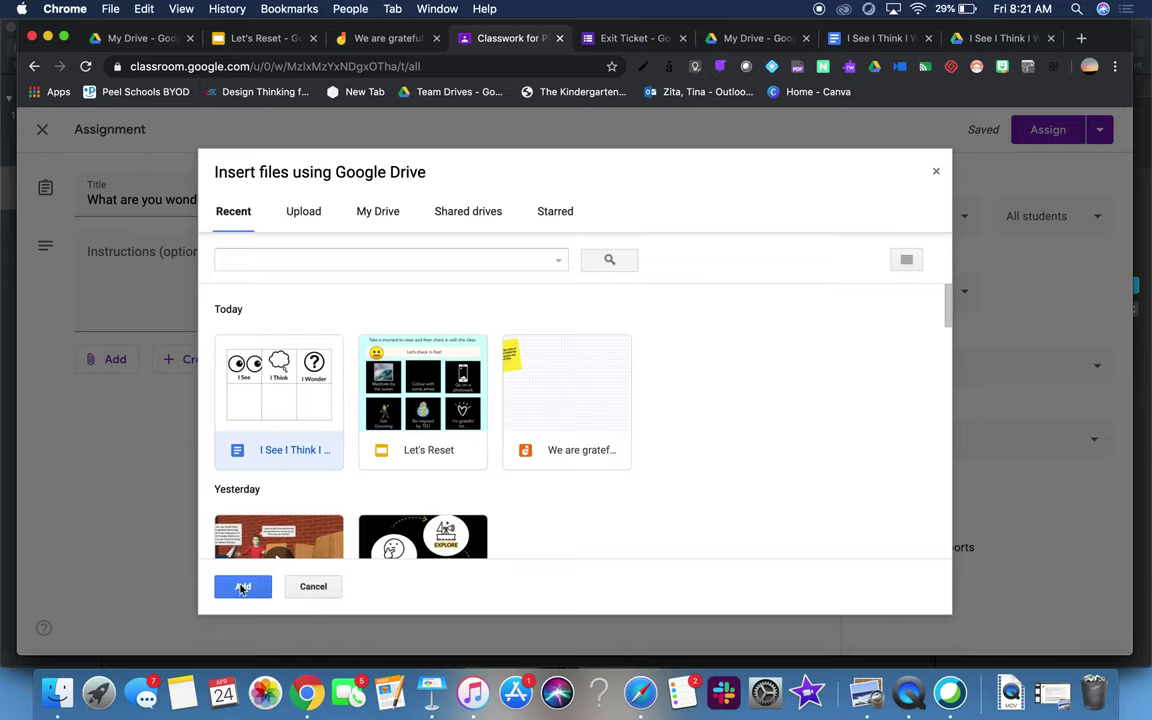
click(241, 591)
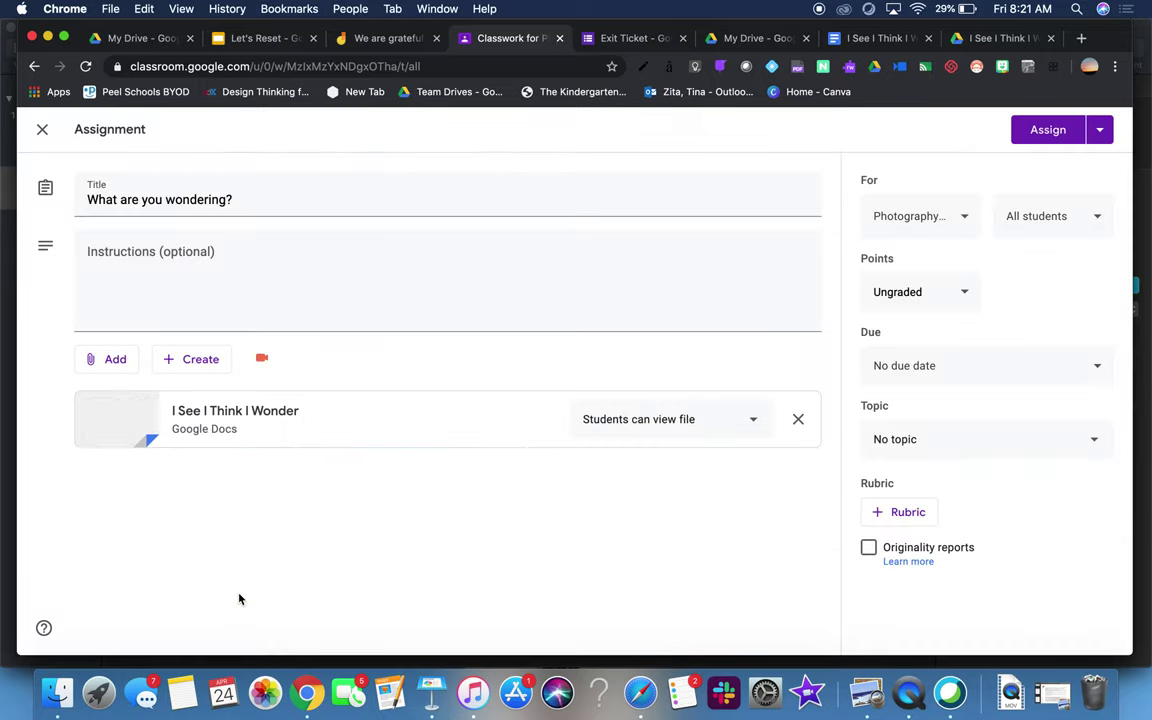
click(626, 436)
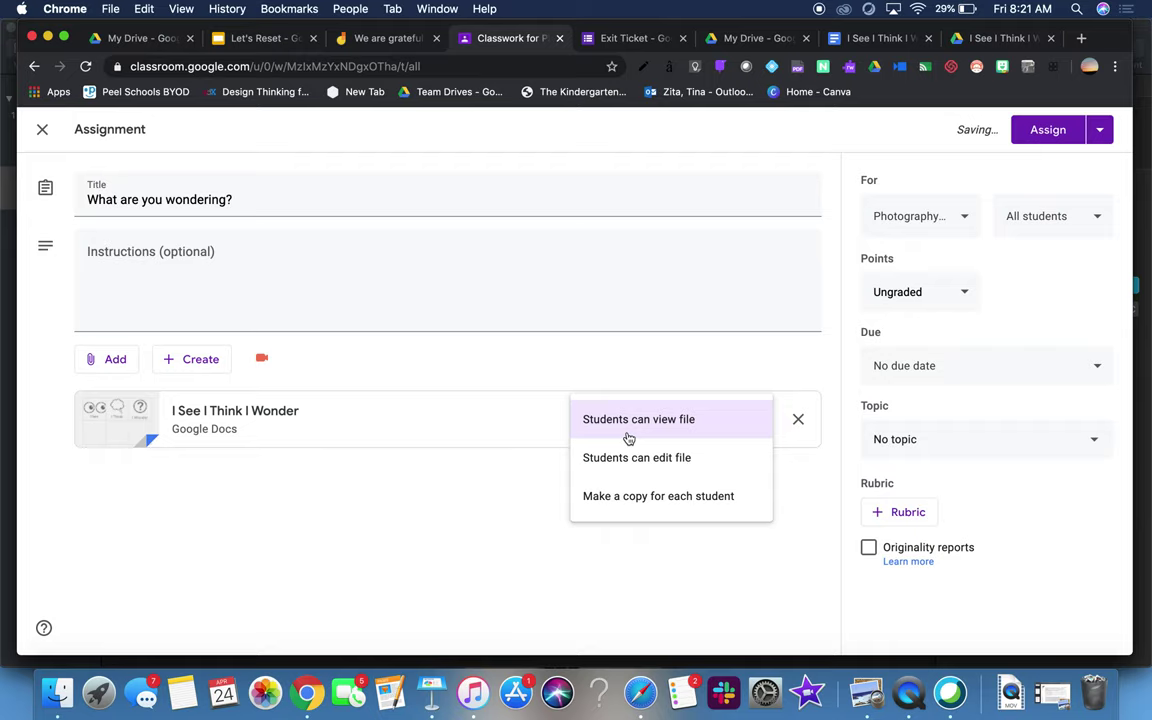
click(616, 500)
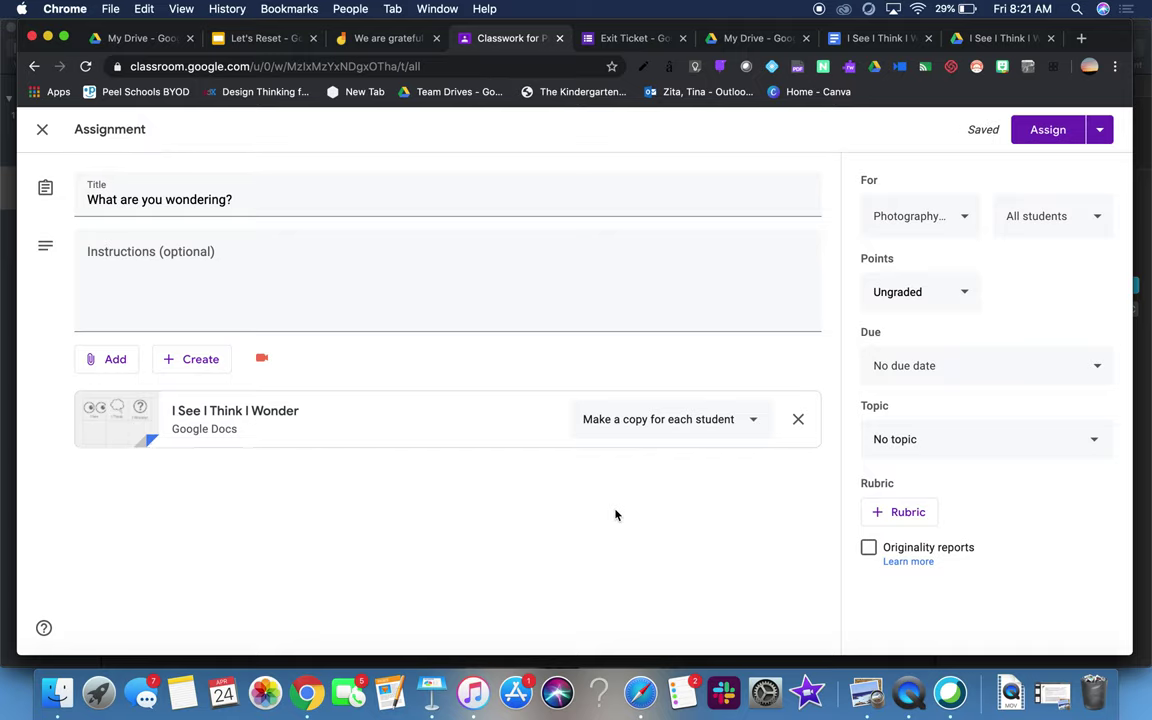
click(1002, 42)
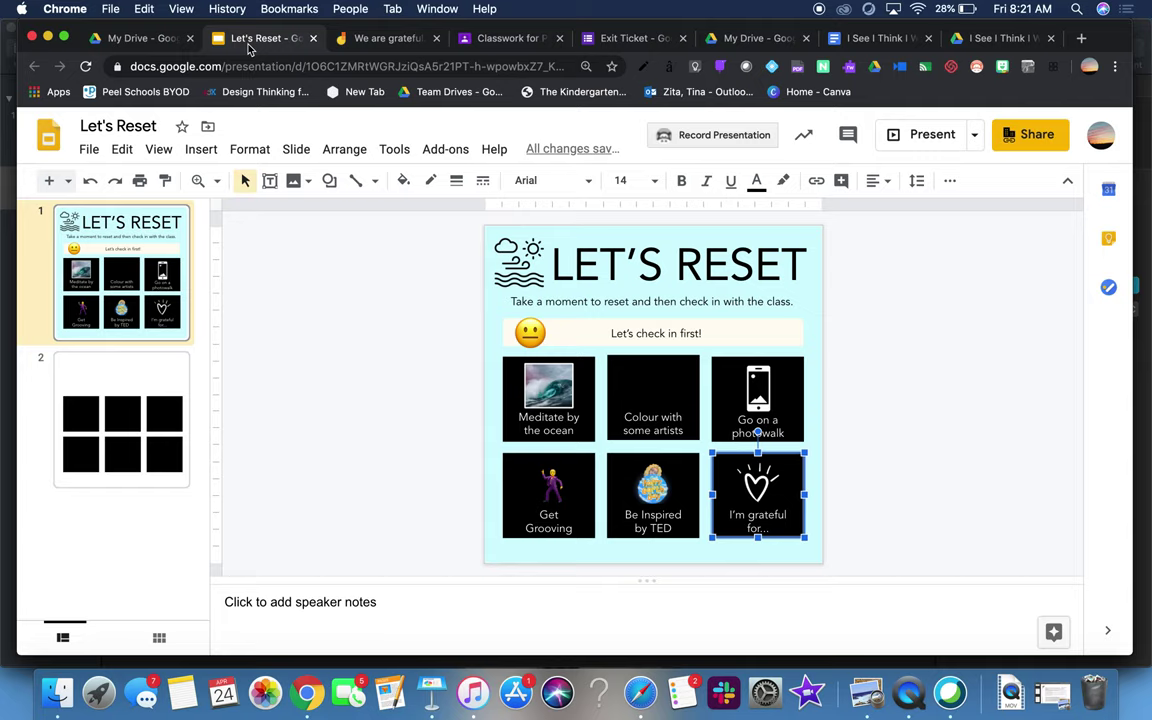
click(609, 330)
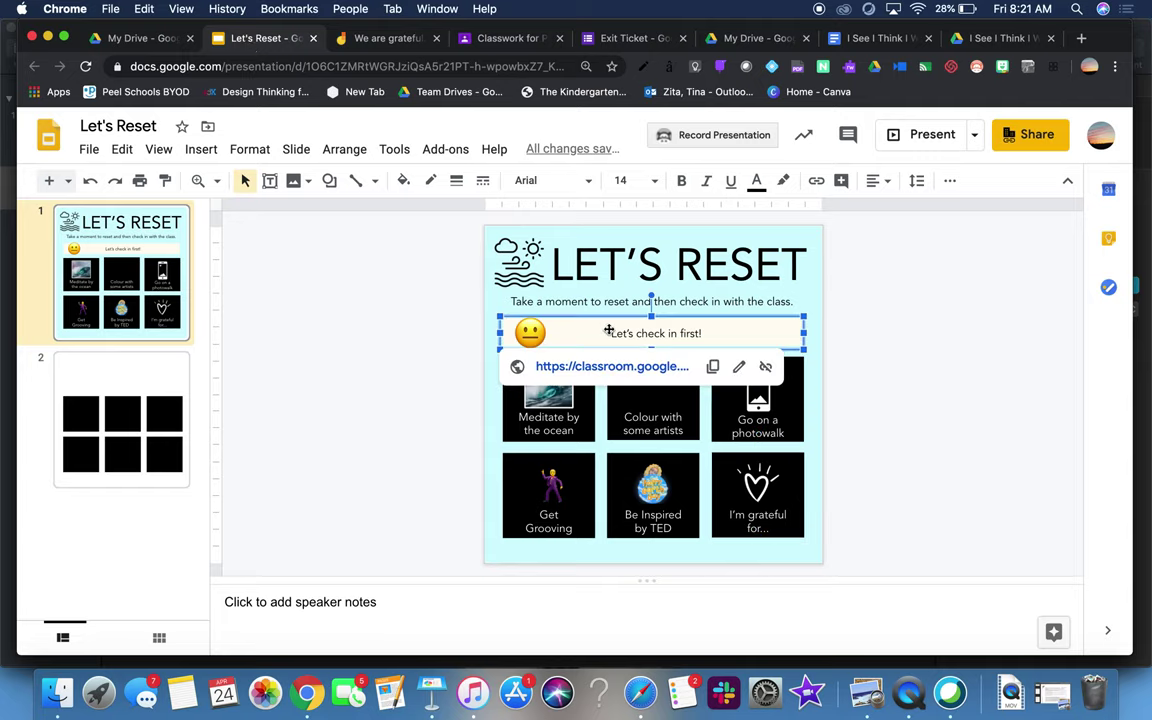
click(714, 466)
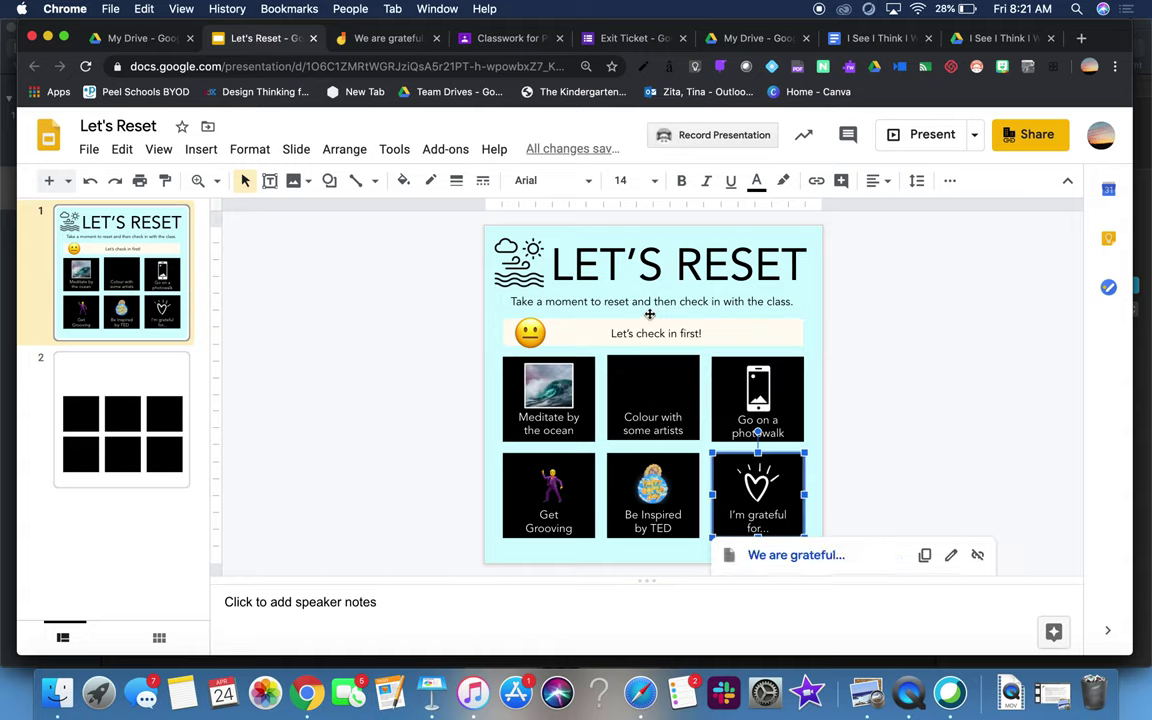
click(604, 334)
click(785, 476)
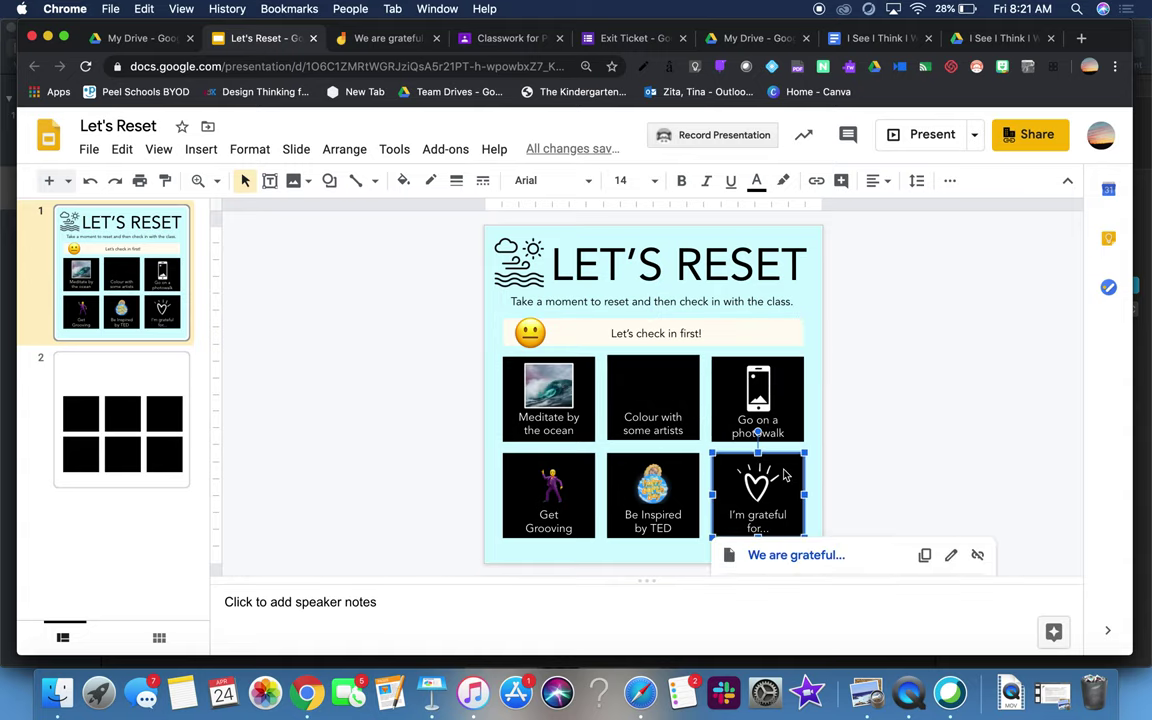